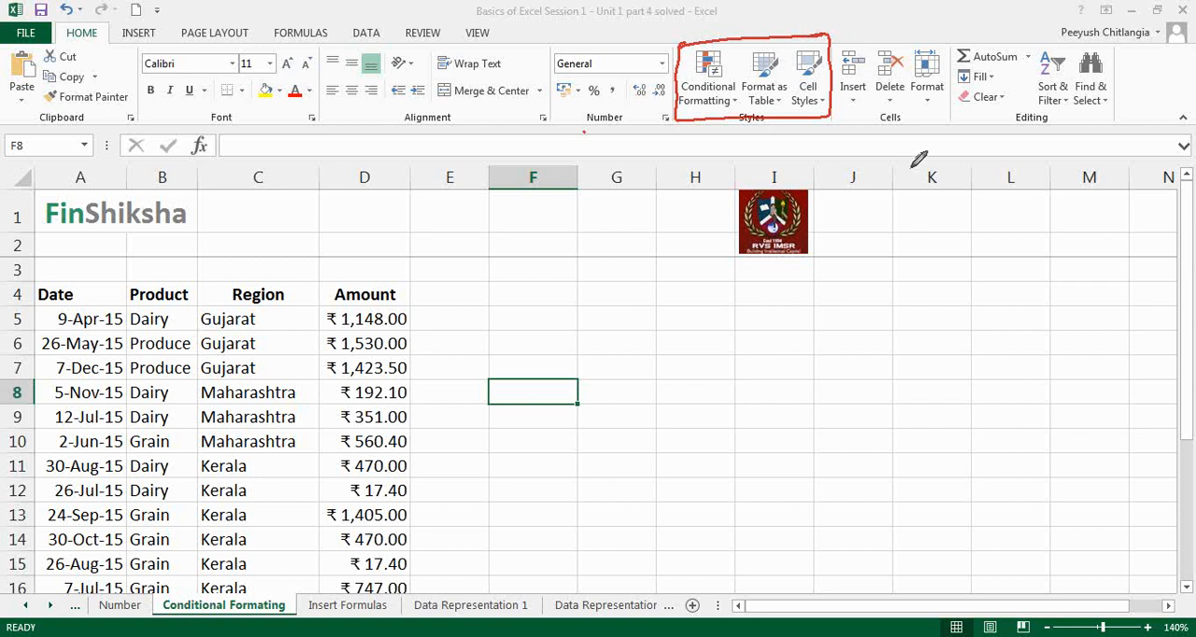
Step: Enter "Test" in cell G5 and preview the available cell styles on it
click(969, 339)
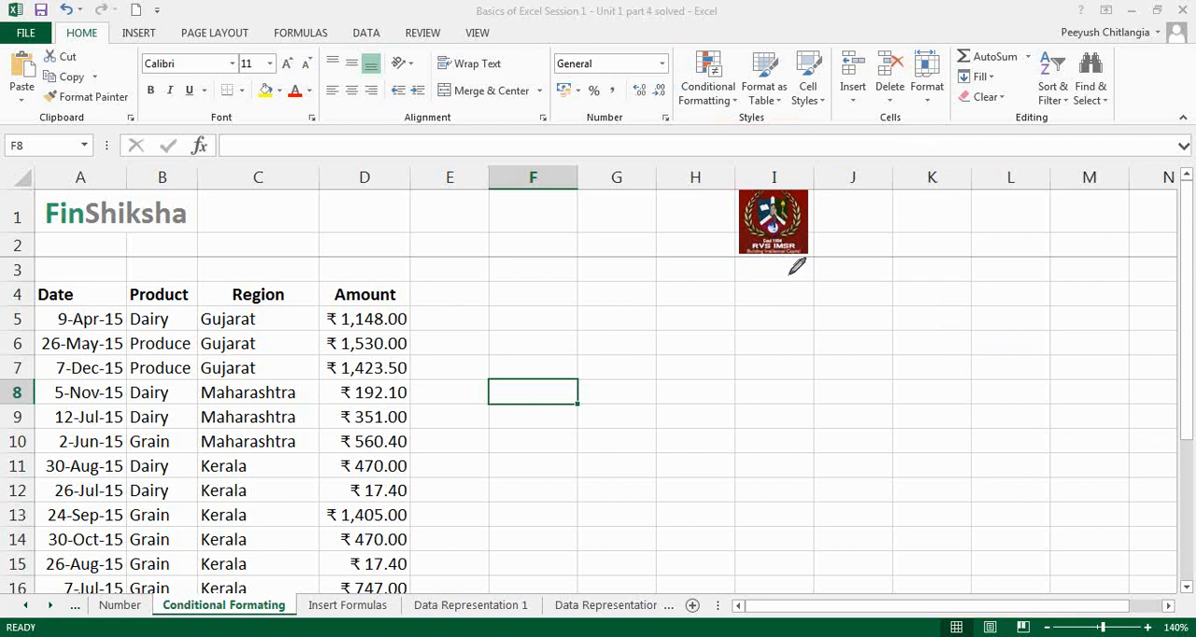
click(815, 100)
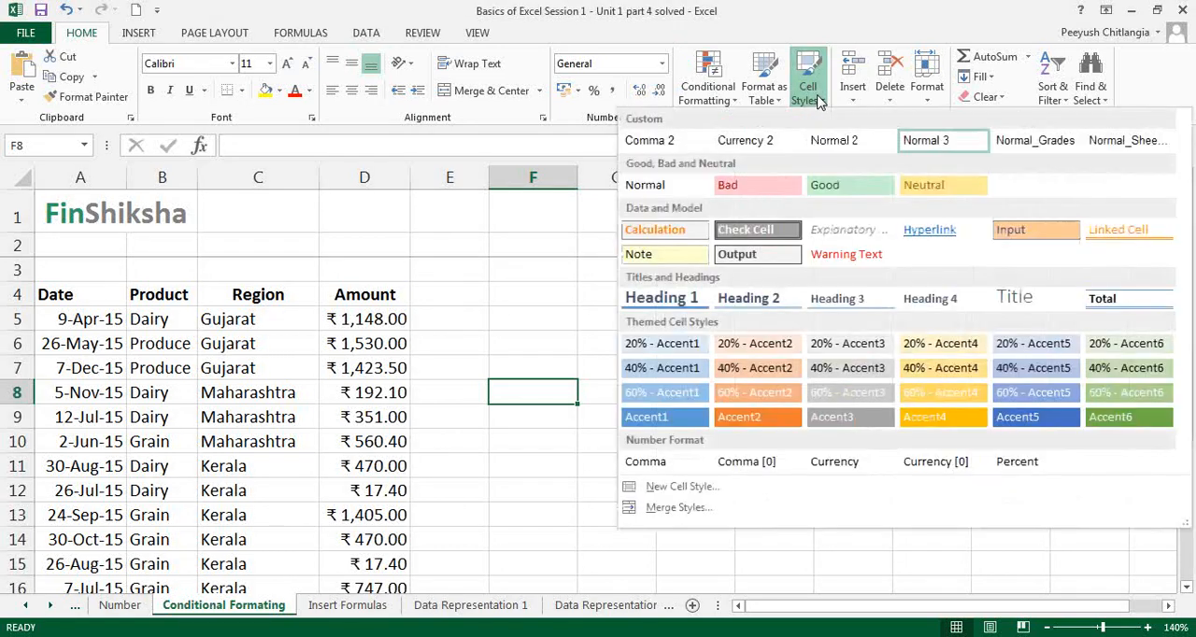
click(568, 323)
click(639, 315)
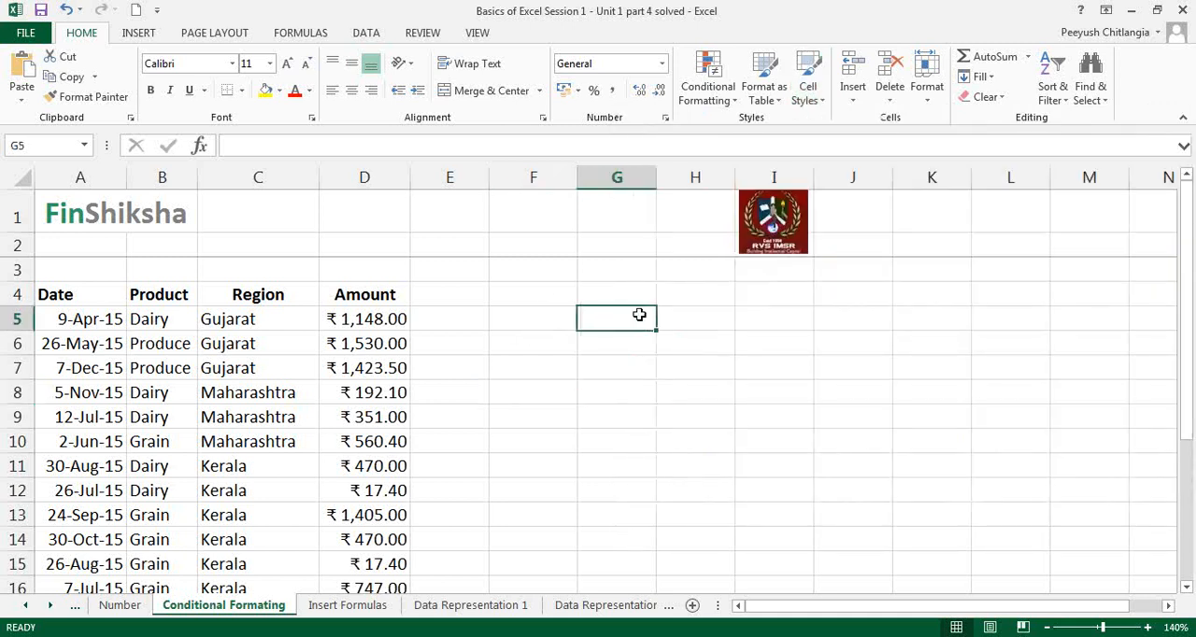
text(Test)
key(Return)
click(639, 315)
click(808, 98)
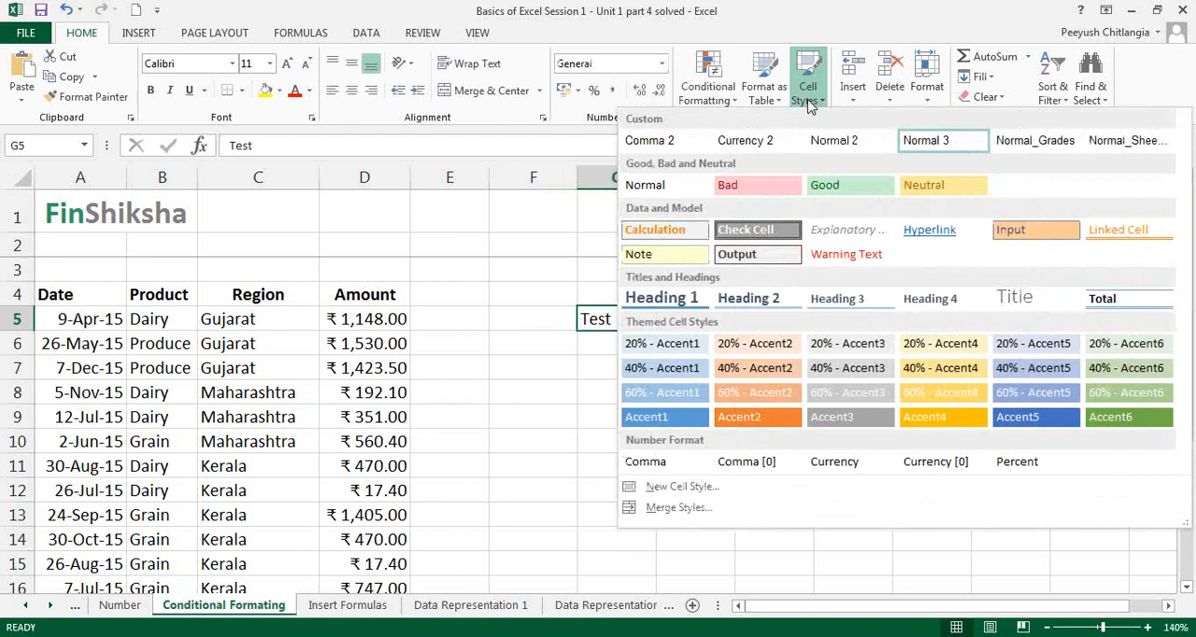
click(585, 321)
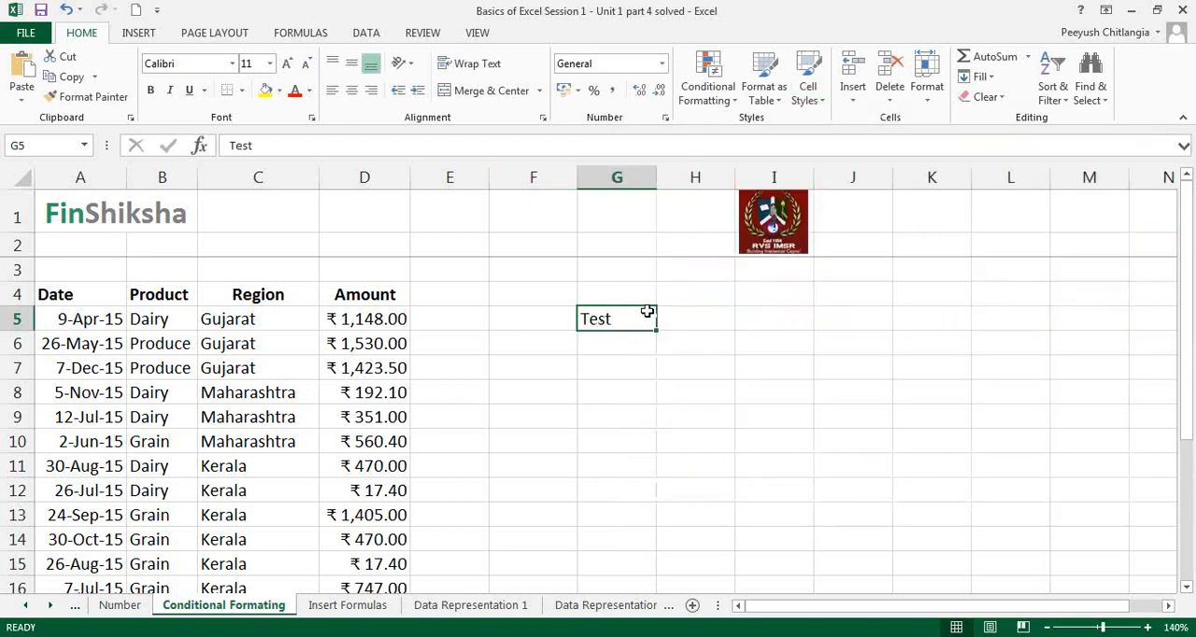
Step: Move the text "Test" from cell G5 to cell E4
key(ctrl+c)
key(Left)
key(Left)
key(Right)
key(Up)
key(Left)
key(Return)
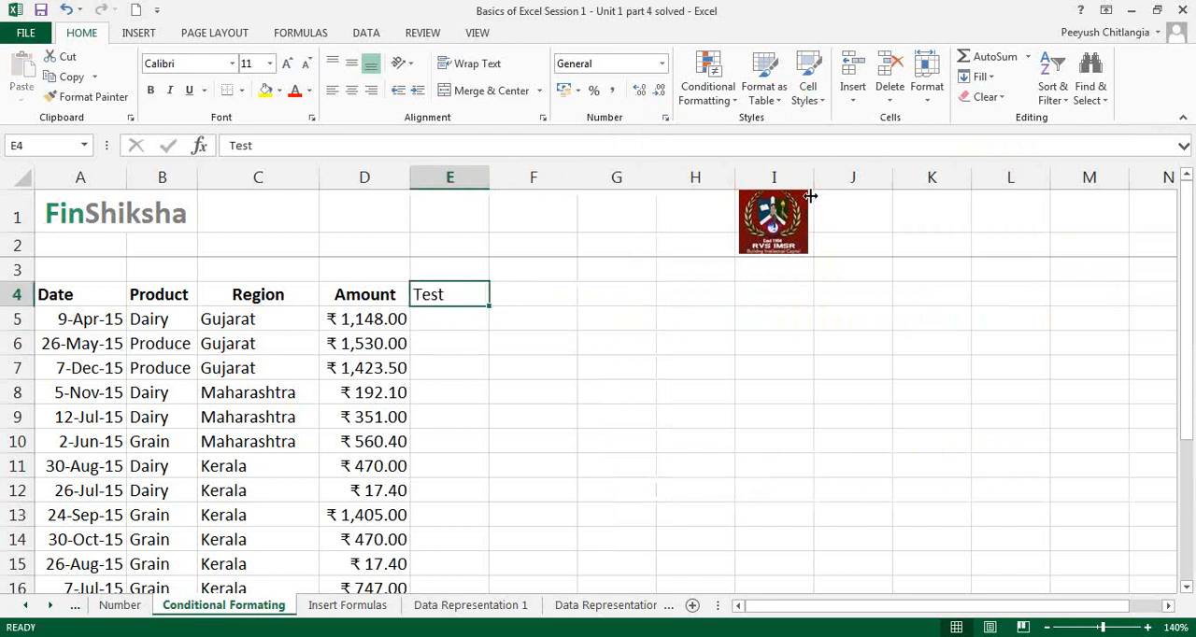
Step: Apply the 40% - Accent2 cell style to cell E4 and look through the other cell styles
click(810, 101)
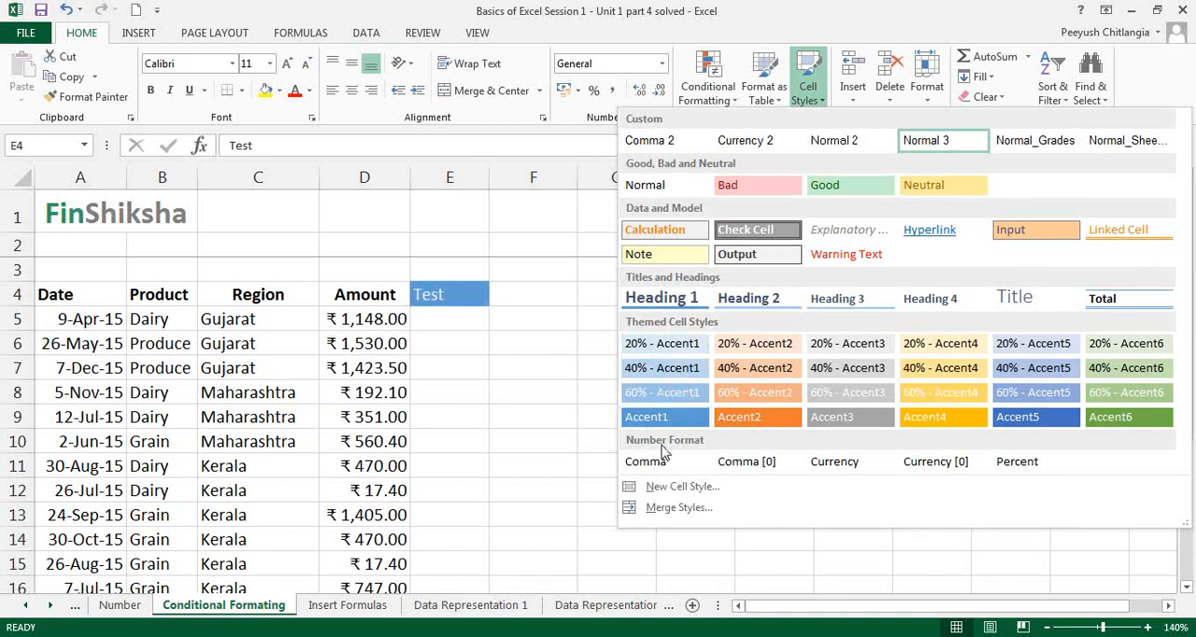
click(753, 367)
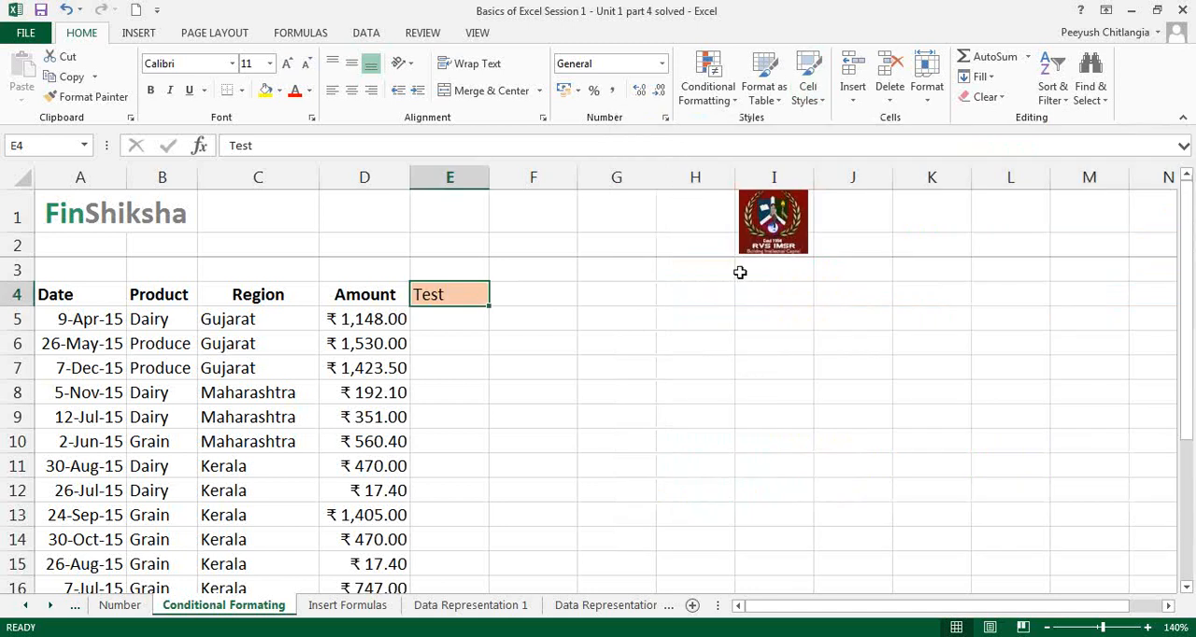
click(806, 90)
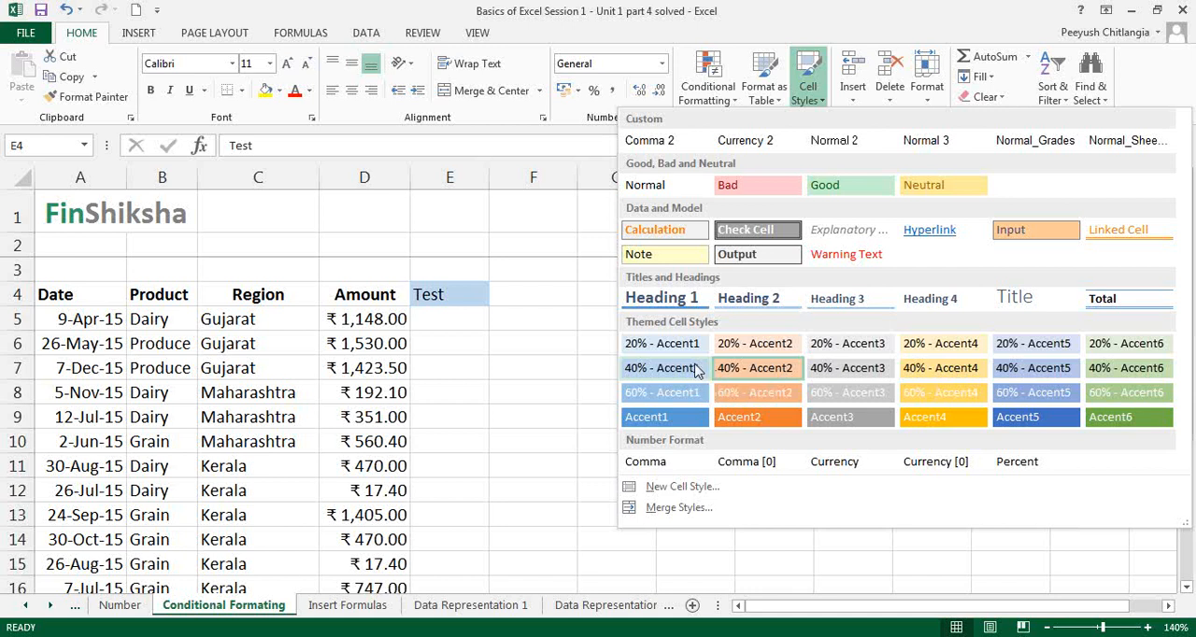
click(971, 101)
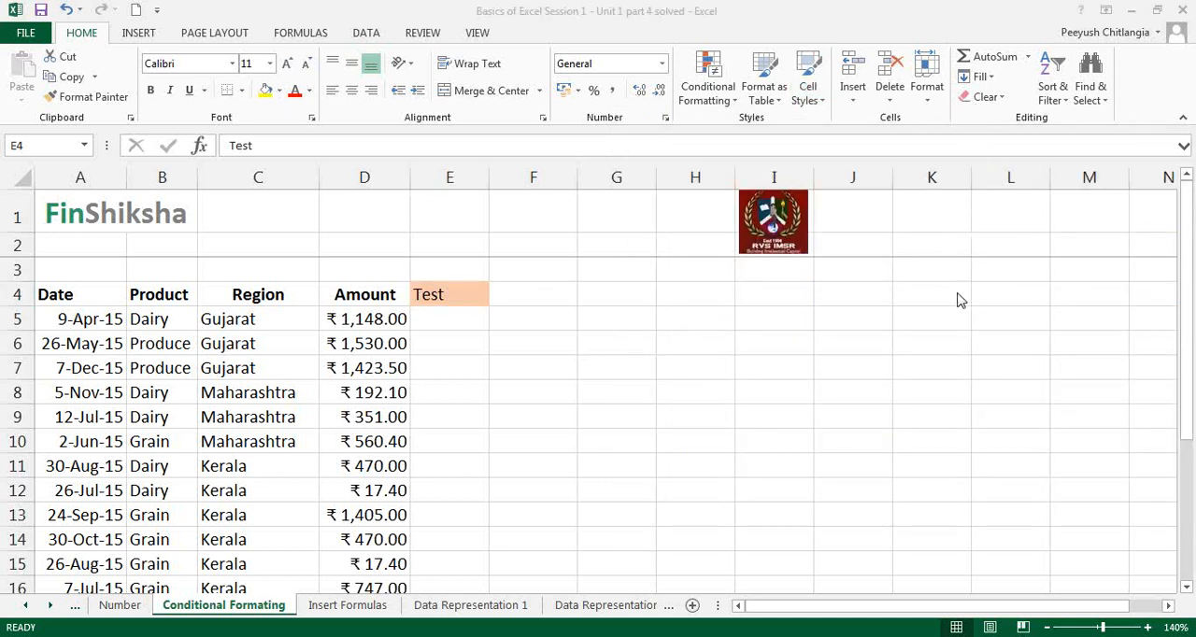
click(405, 166)
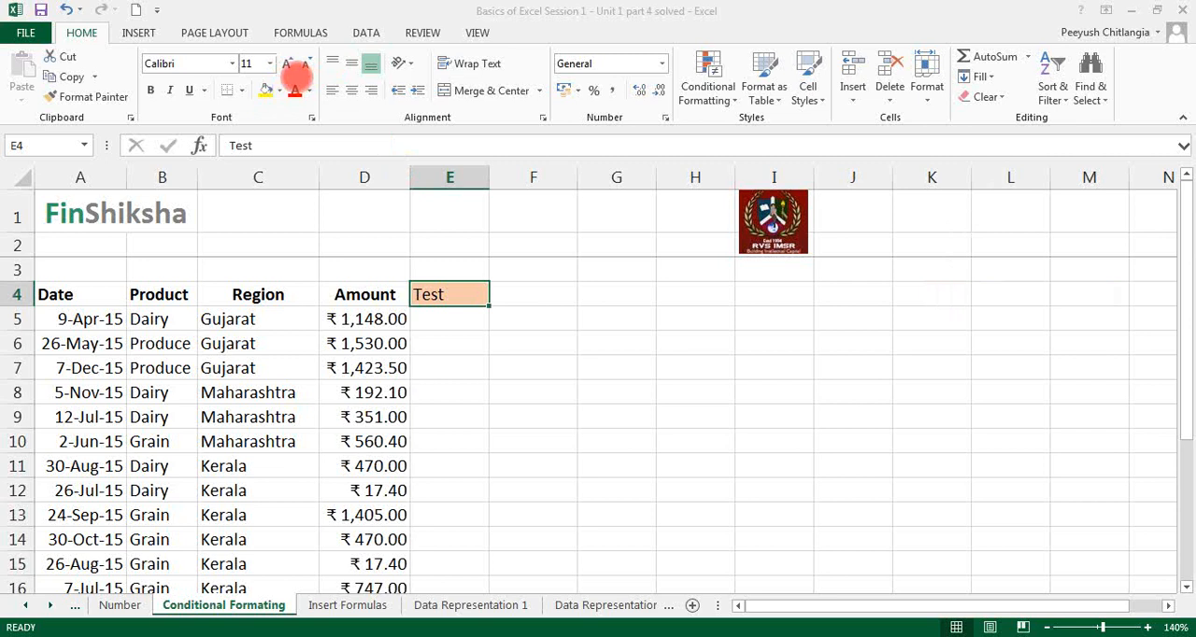
click(808, 93)
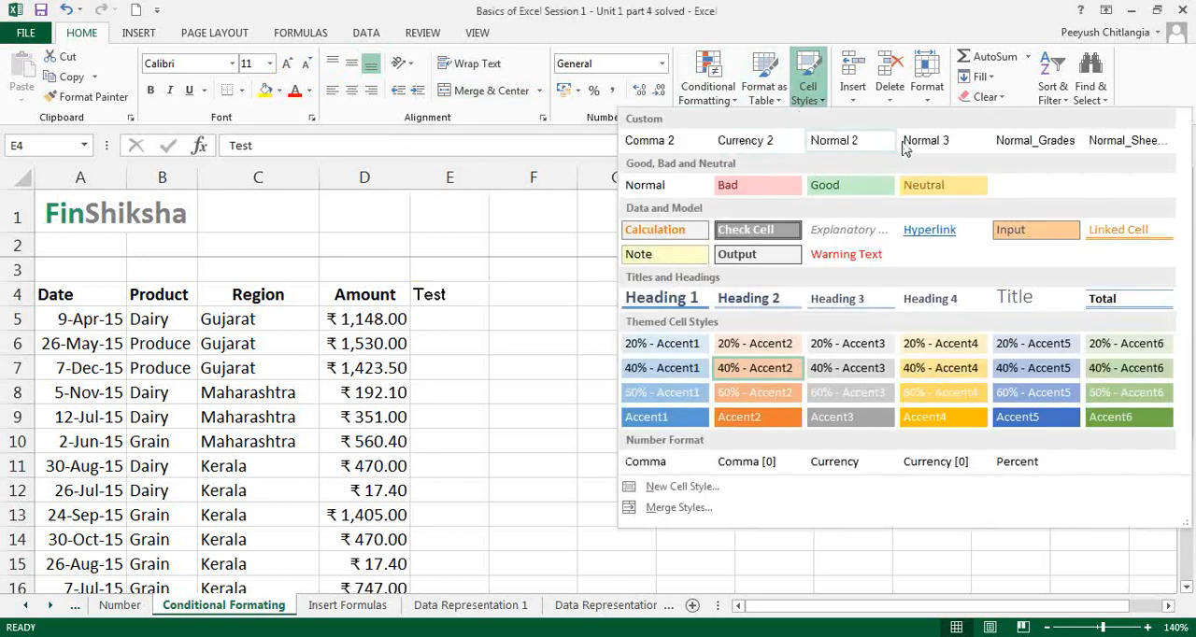
click(473, 364)
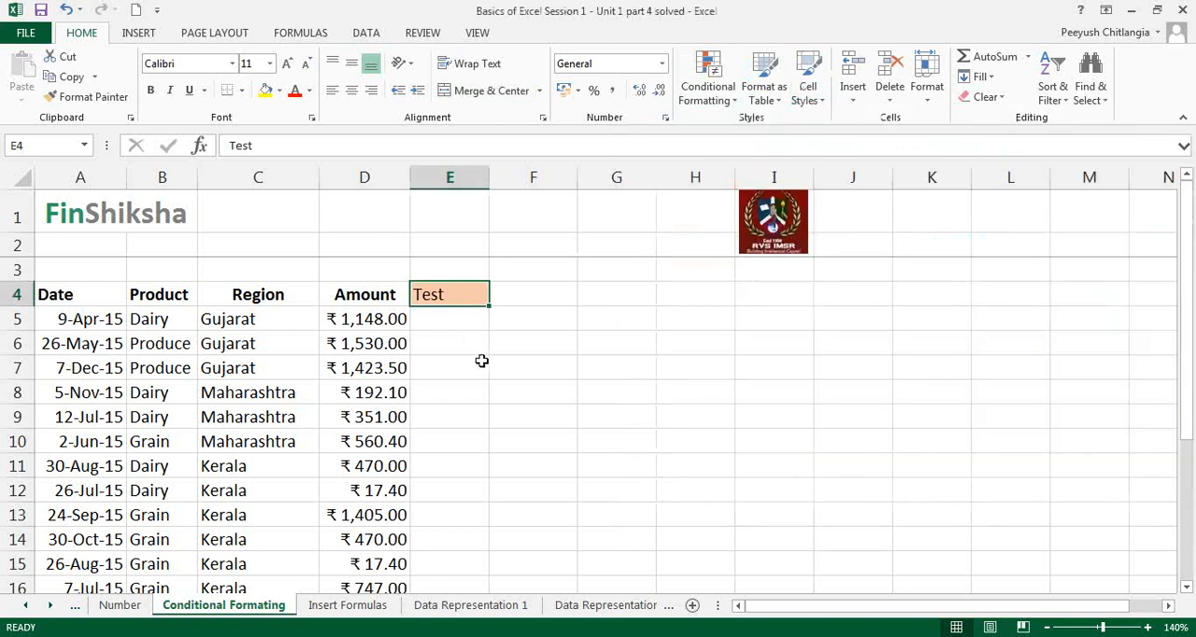
Step: Undo the cell style applied to cell E4
key(ctrl+z)
click(484, 362)
click(468, 295)
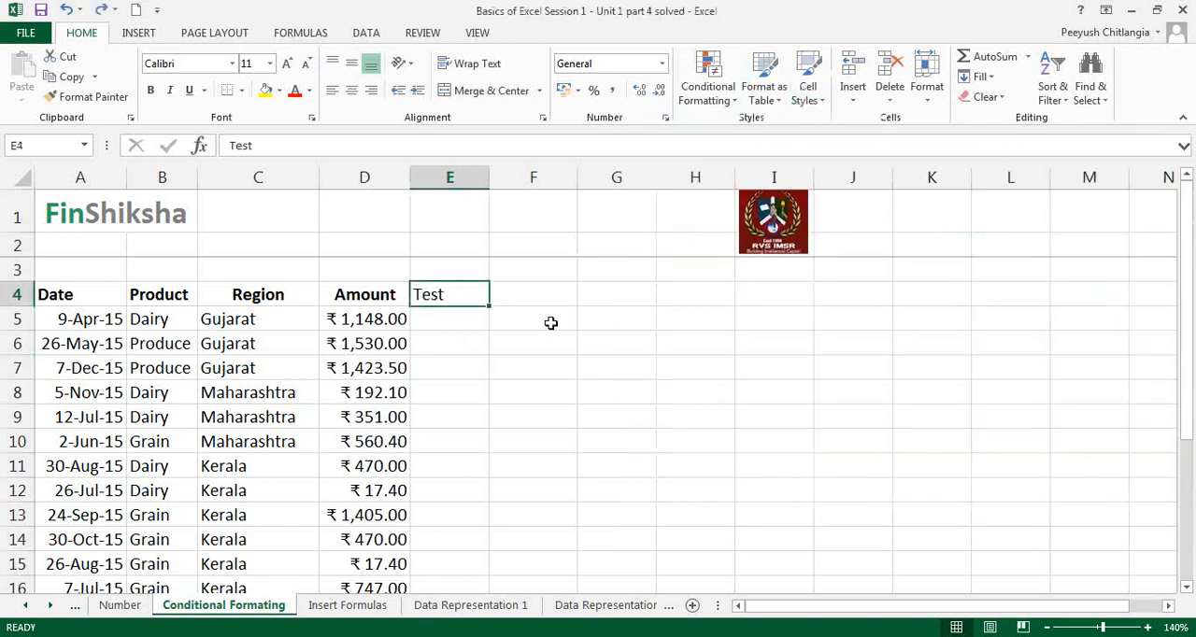
Step: Format the range A4:D22 as a table with headers, using a light style with a black header row
drag(89, 296, 361, 541)
scroll(483, 480, up, 3)
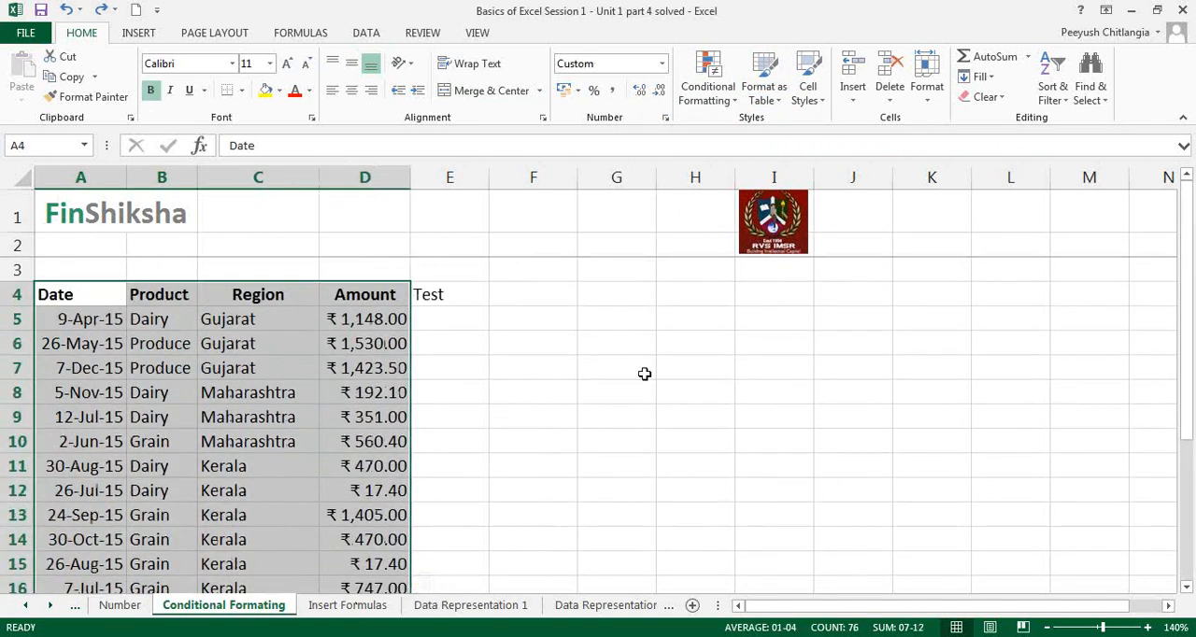
click(767, 91)
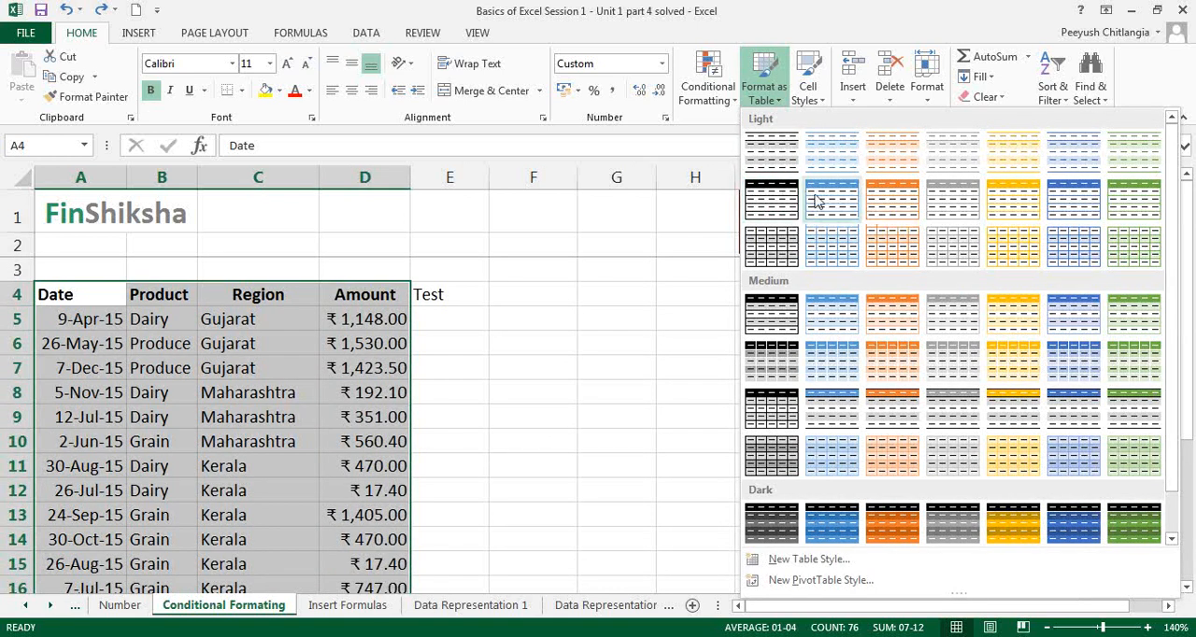
click(772, 198)
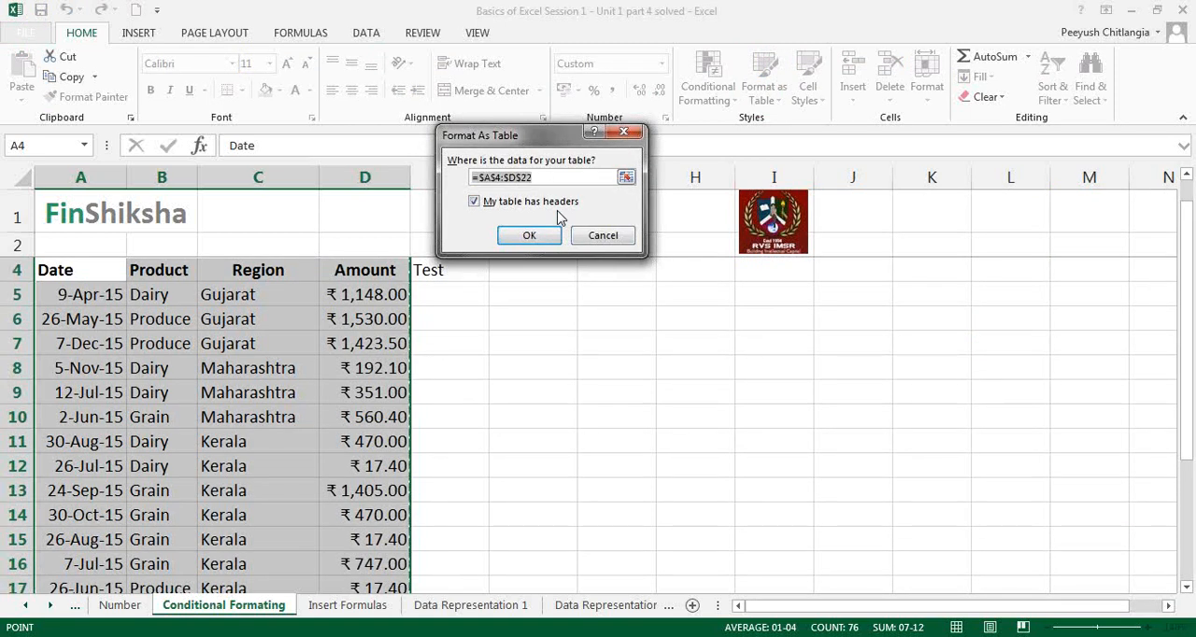
click(476, 205)
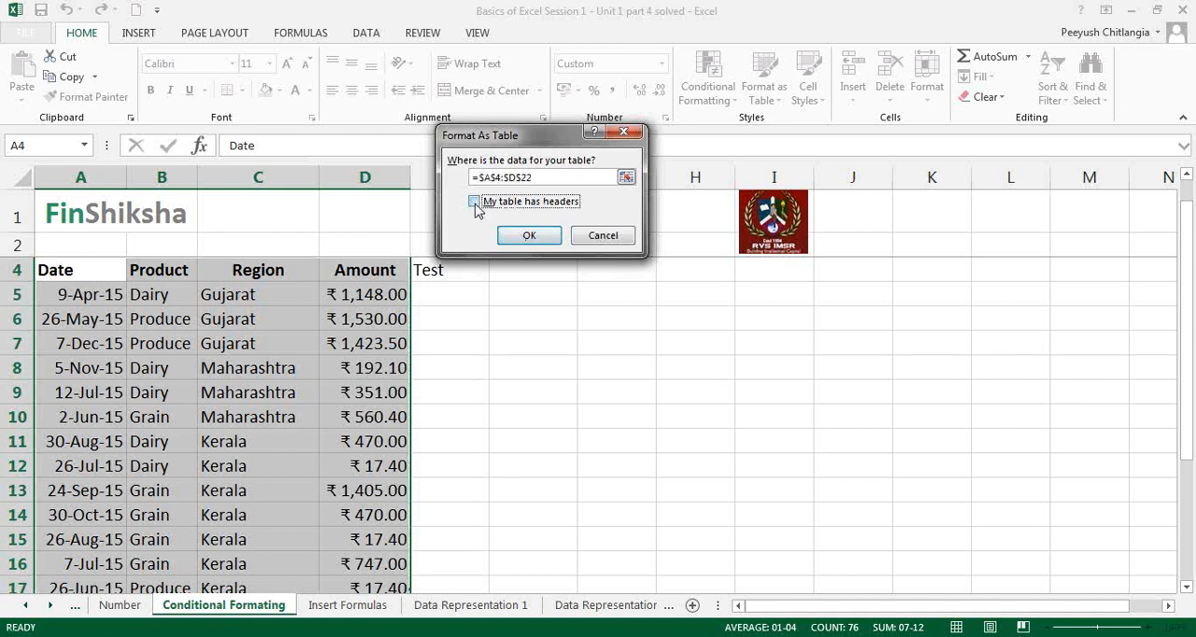
click(528, 237)
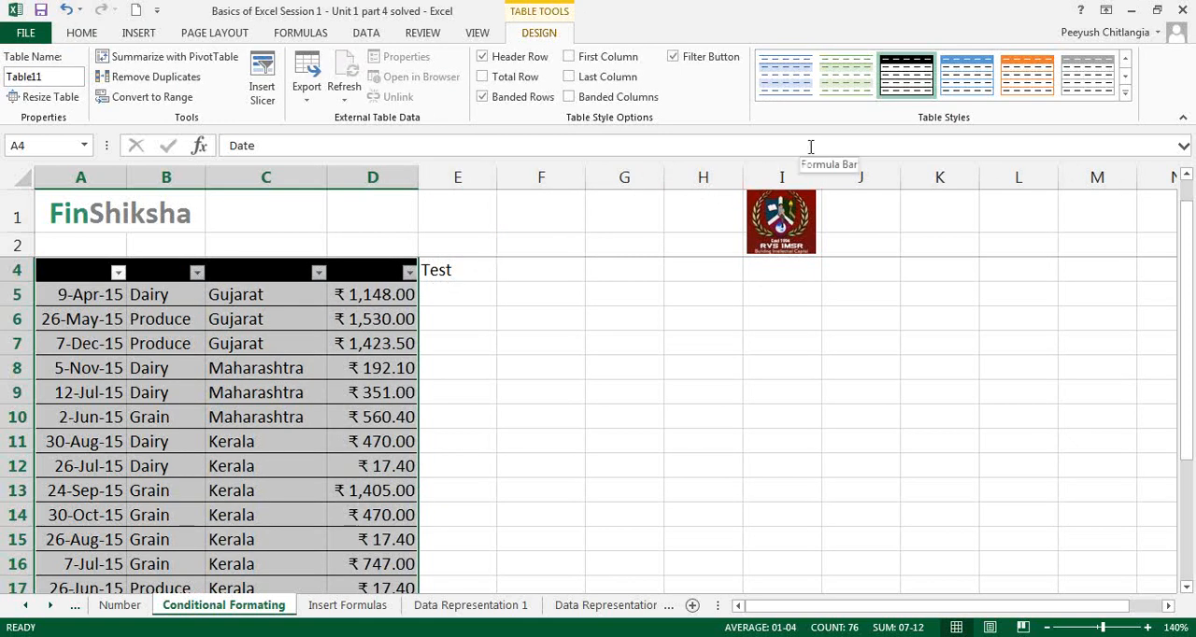
Step: Try the green banded light style on the table, and undo the table formatting
click(848, 90)
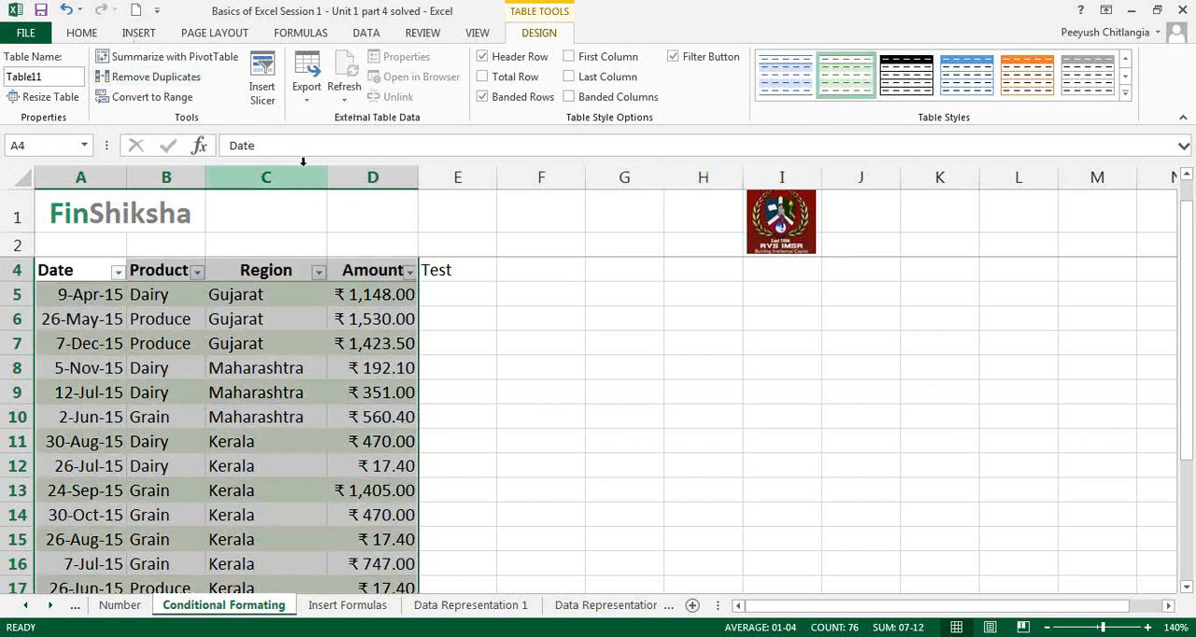
key(ctrl+z)
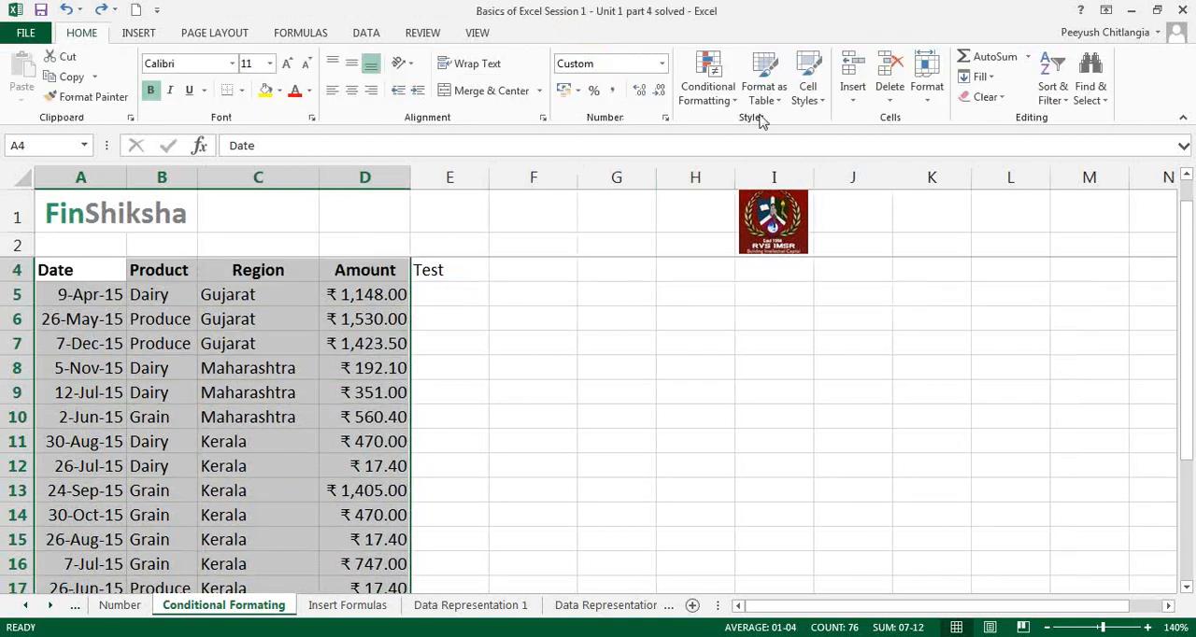
Step: Format the range A4:D22 as a table with headers, using the light style with a gold header row
click(765, 93)
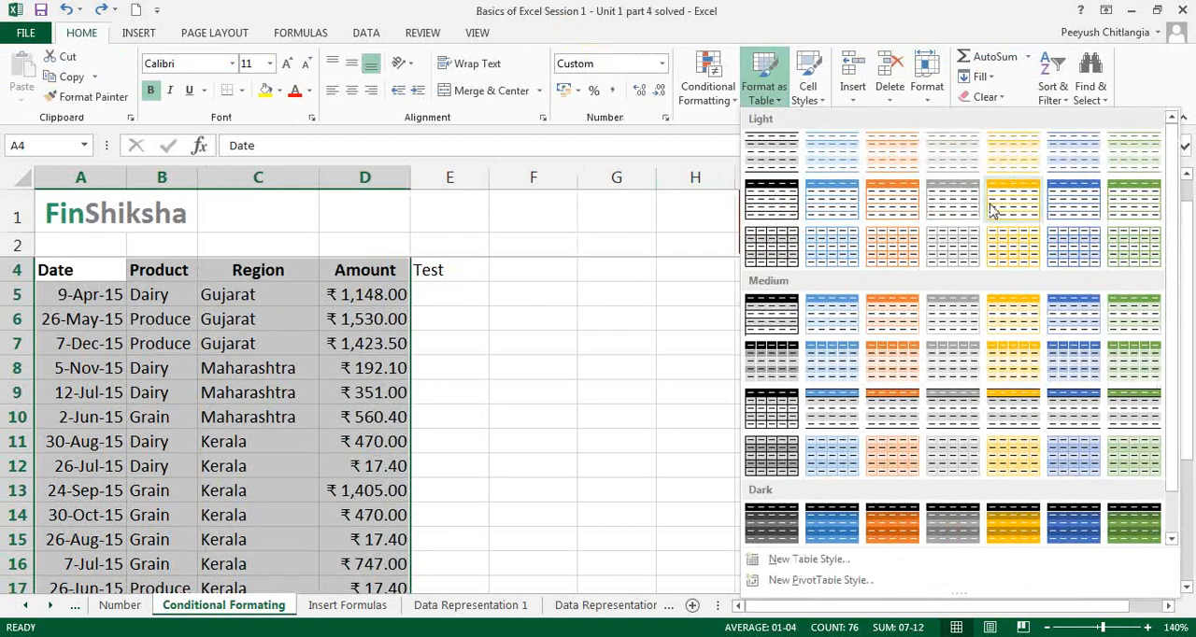
click(993, 208)
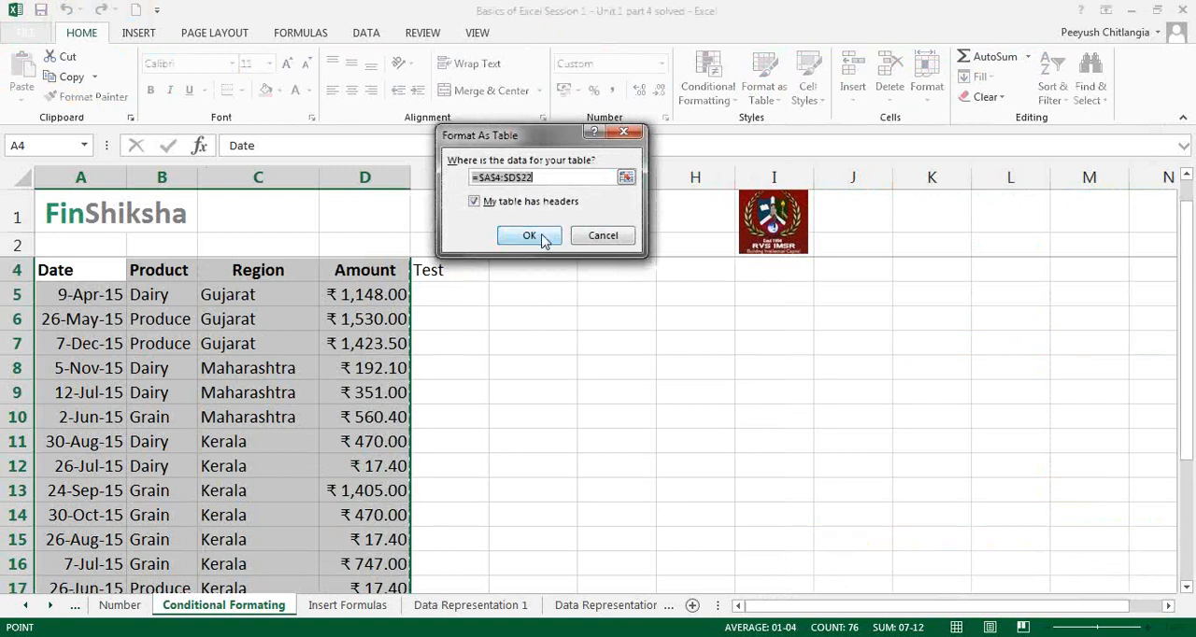
click(529, 237)
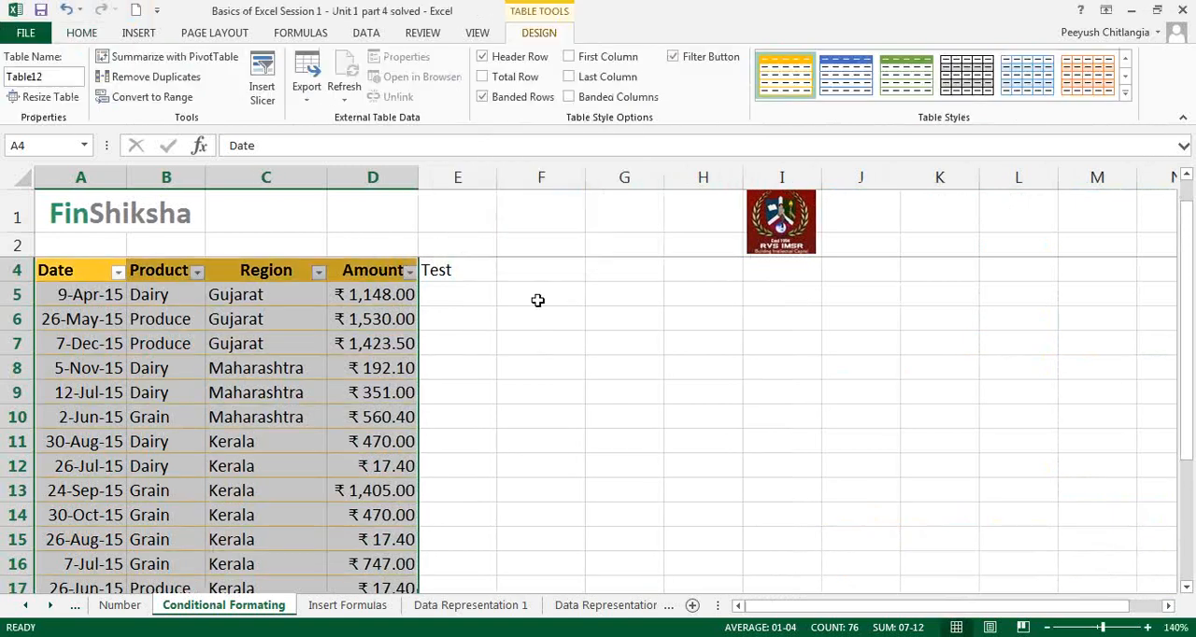
click(436, 315)
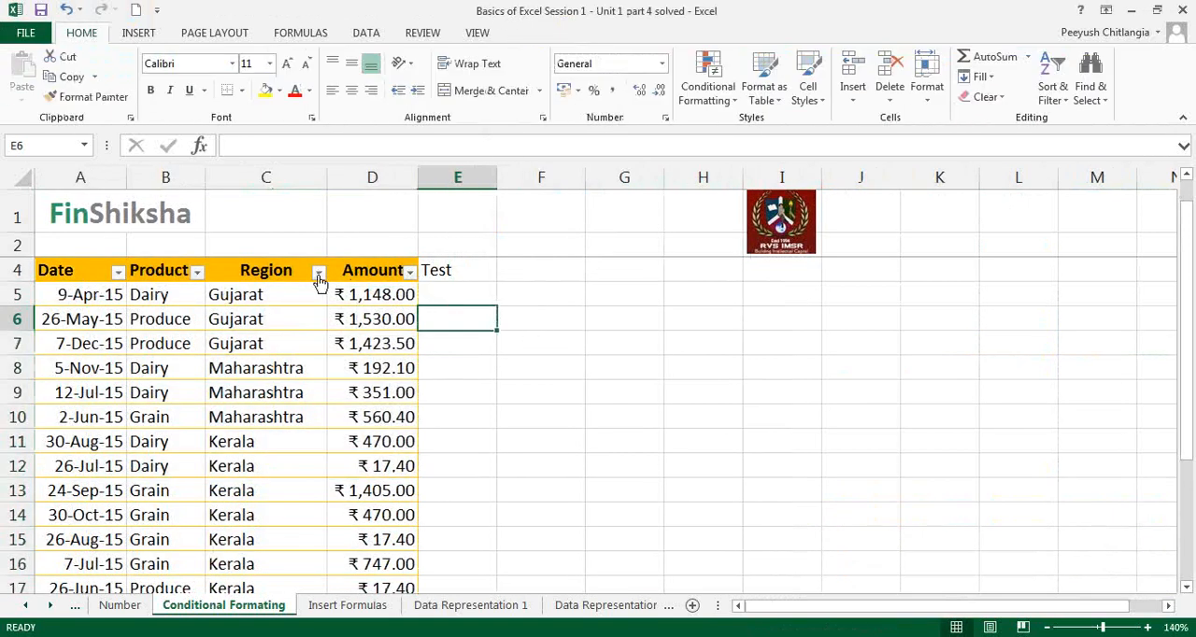
Step: Look at the sort and filter options of the Region, Product and Date columns
click(318, 273)
click(308, 243)
click(198, 273)
click(211, 244)
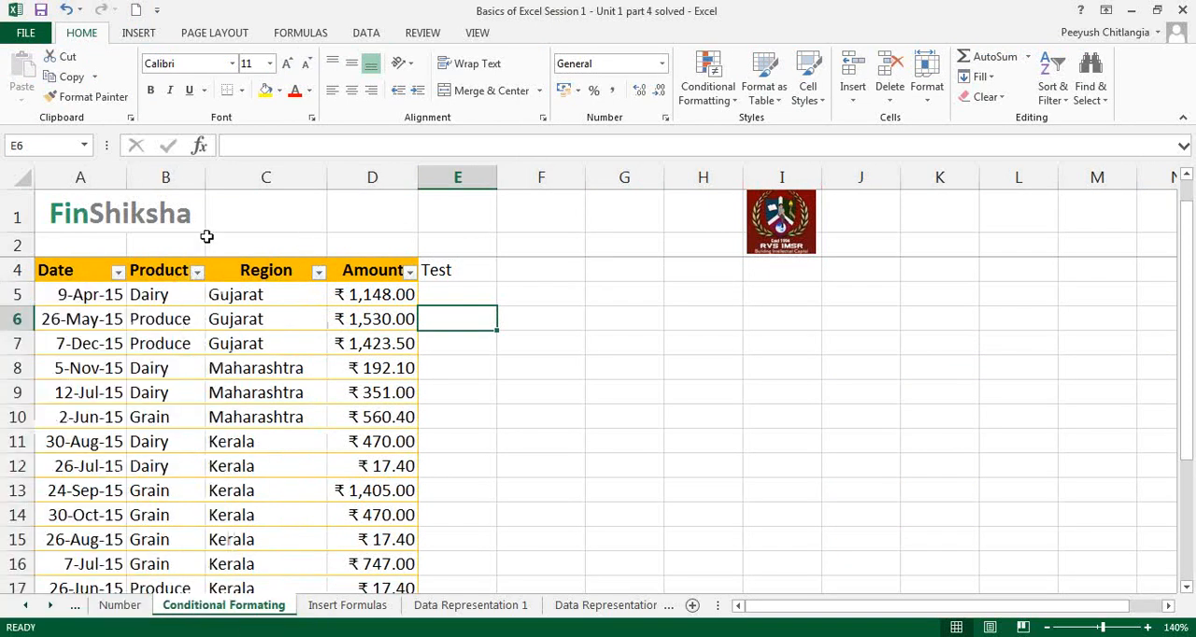
click(118, 272)
click(248, 244)
Step: Undo the gold table formatting and delete the "Test" text from cell E4
key(ctrl+z)
click(649, 300)
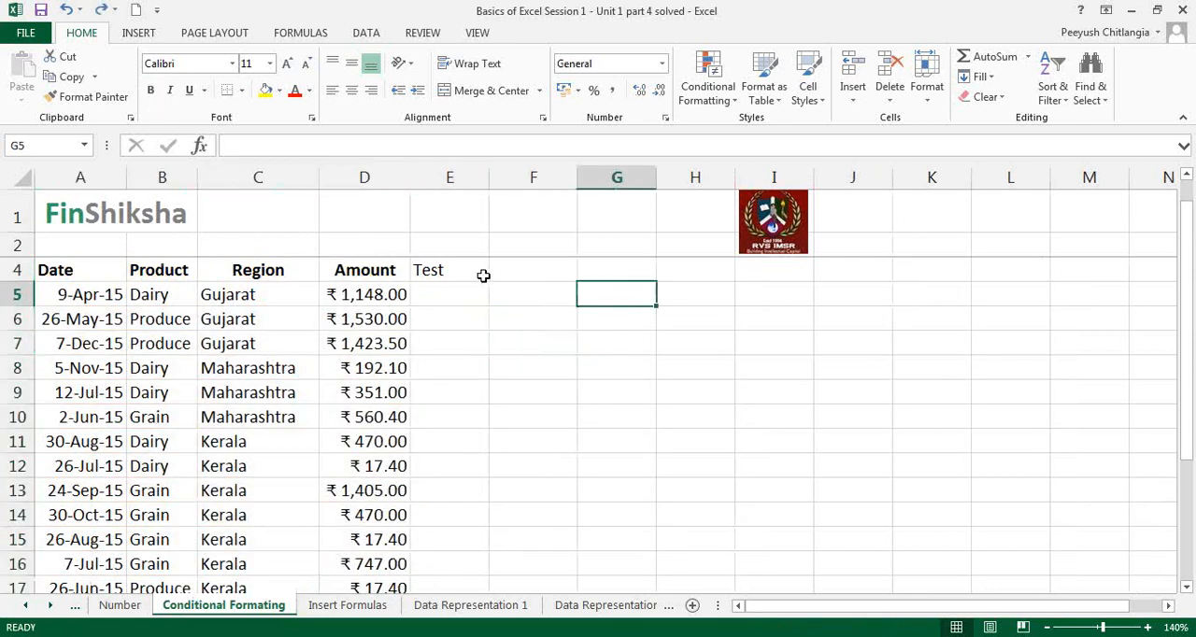
click(446, 270)
key(Delete)
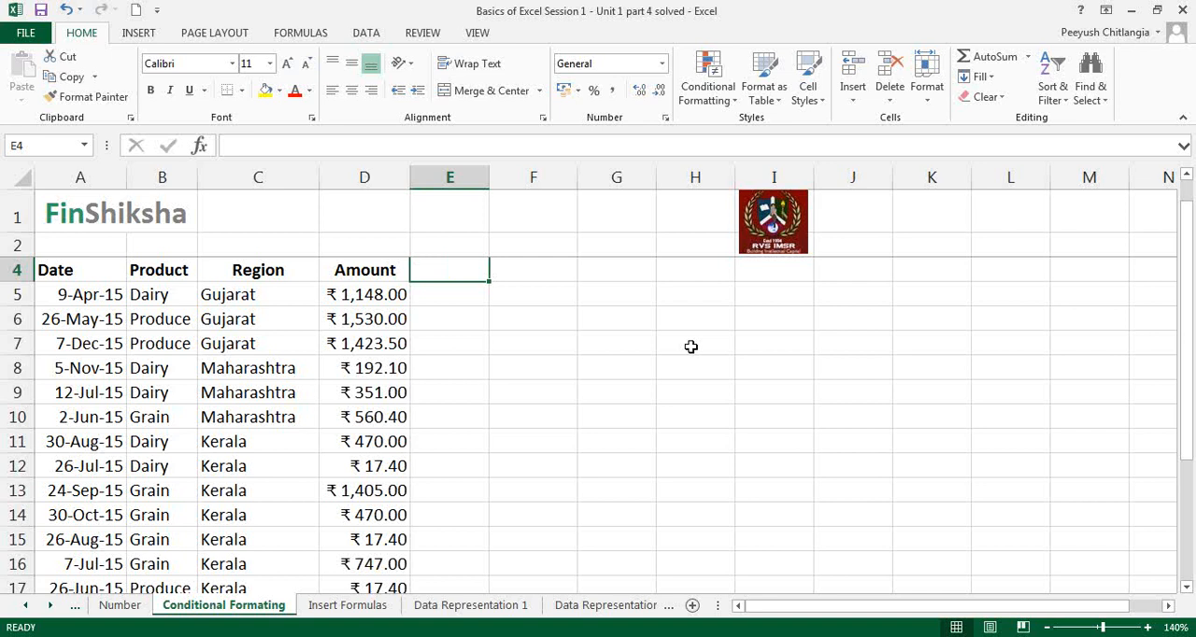
Step: Examine the data set's Date, Product, Region and Amount entries
click(609, 344)
scroll(632, 365, down, 1)
scroll(688, 318, up, 2)
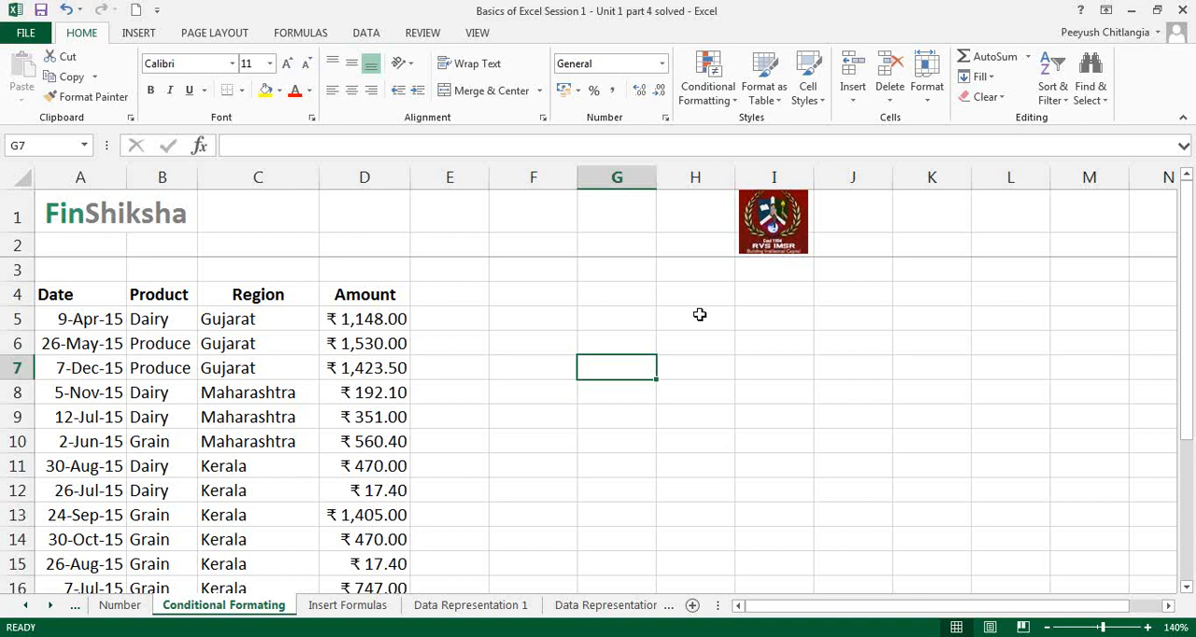
click(390, 370)
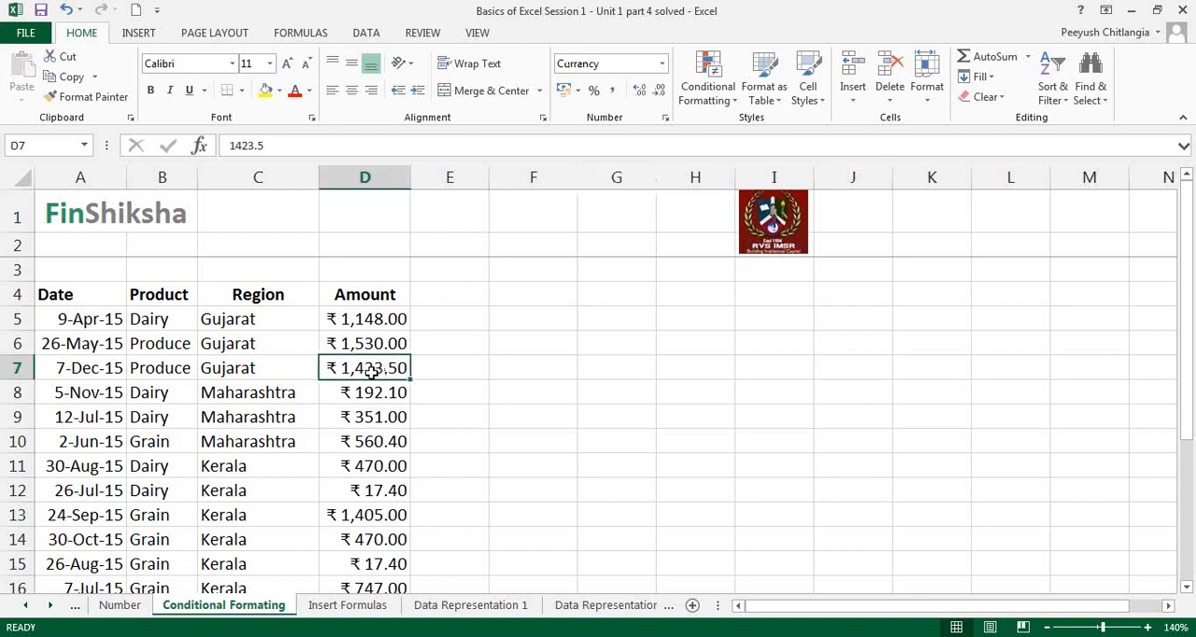
click(85, 327)
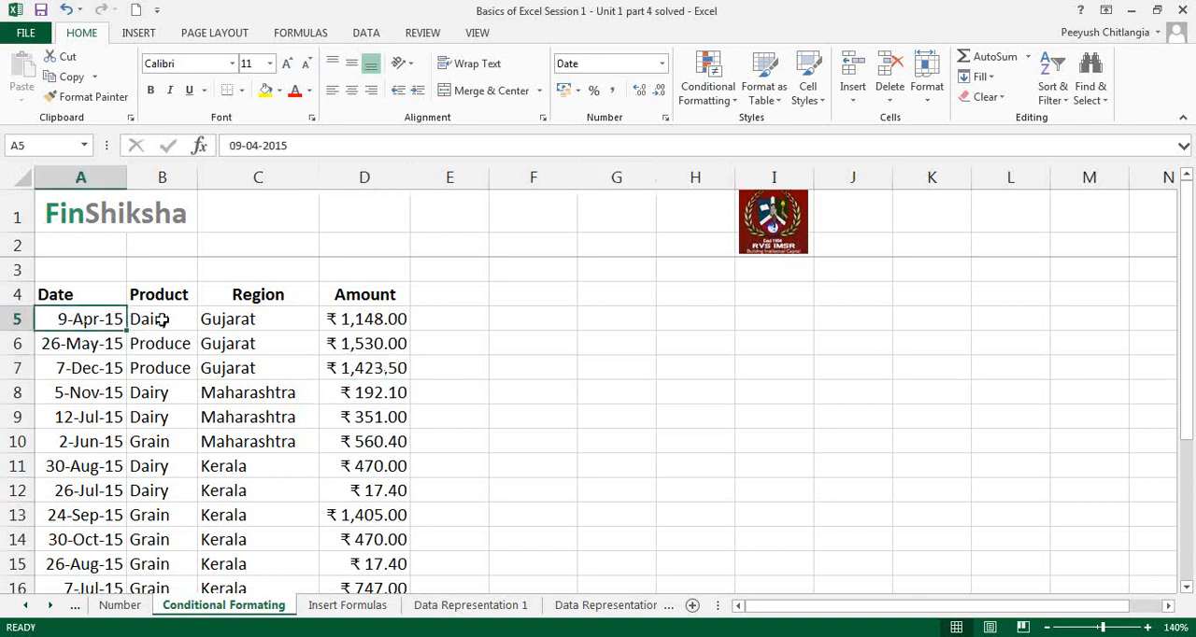
click(158, 319)
click(258, 327)
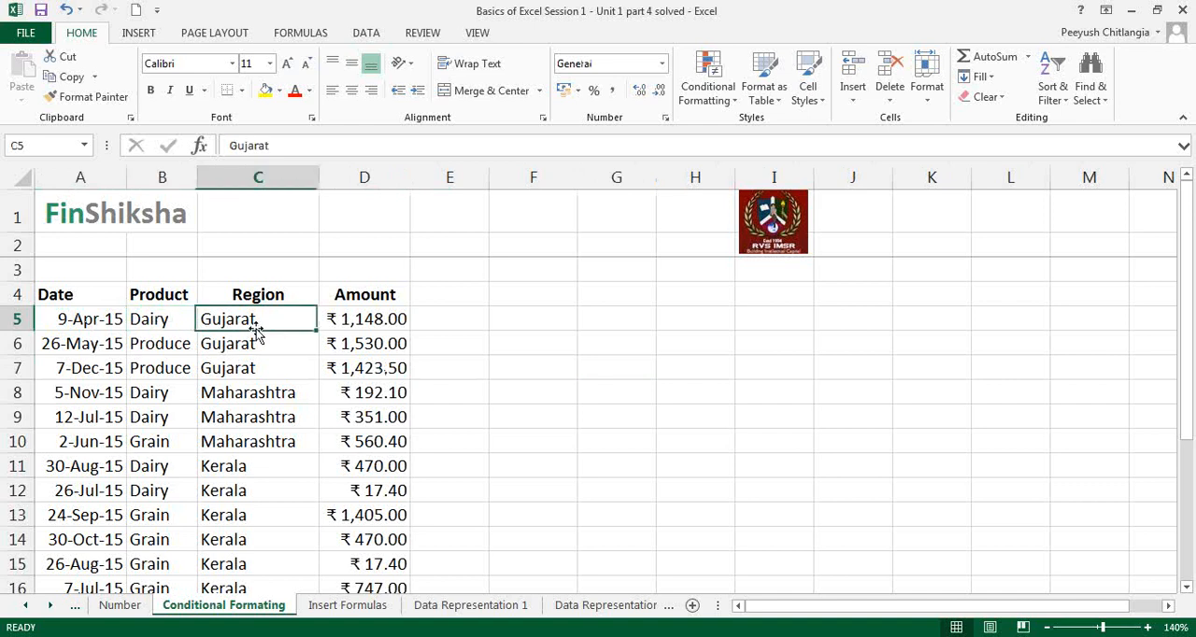
click(372, 326)
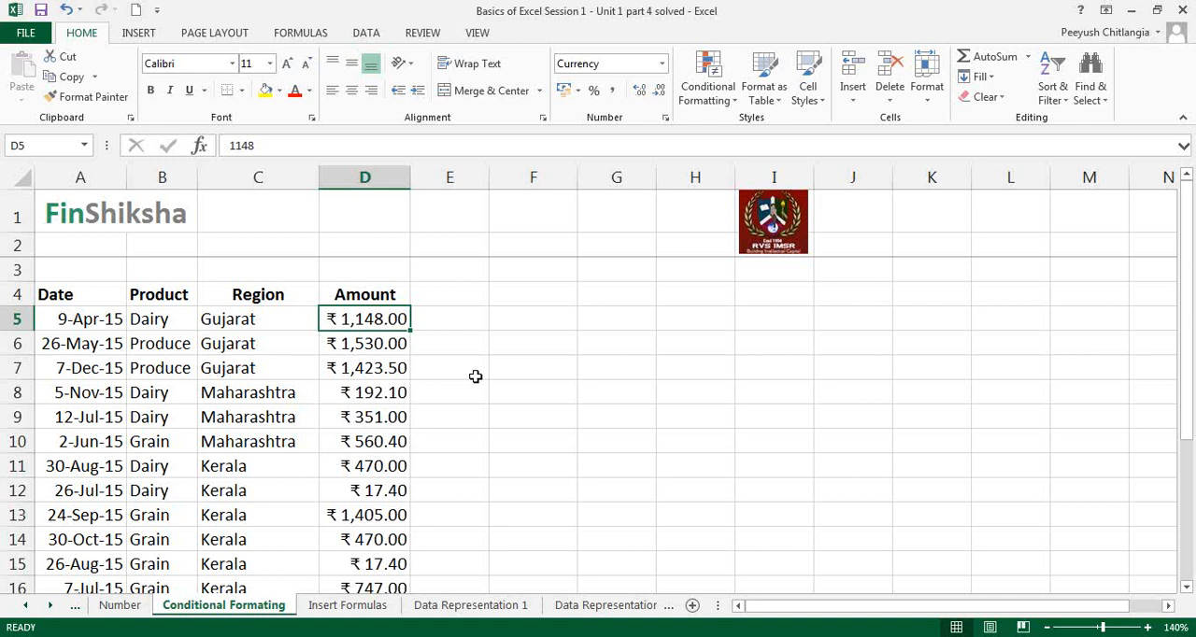
Step: Enter the criteria "less than 500" in cell G5 and "dairy" in cell G6
click(598, 320)
text(less than 500)
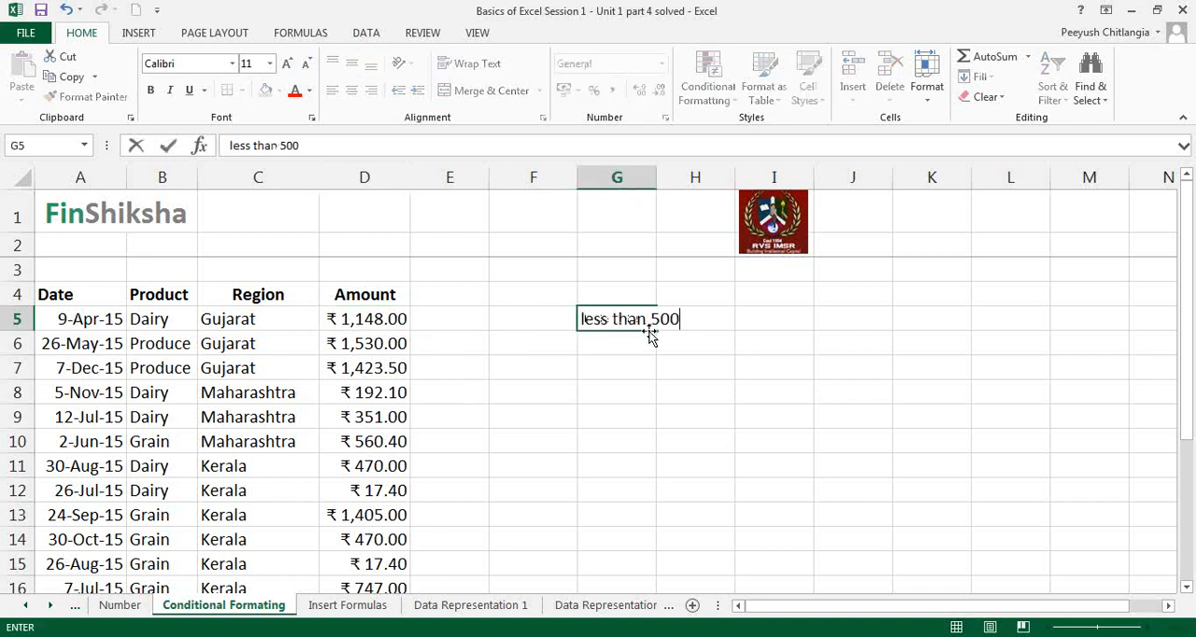
key(Return)
text(y)
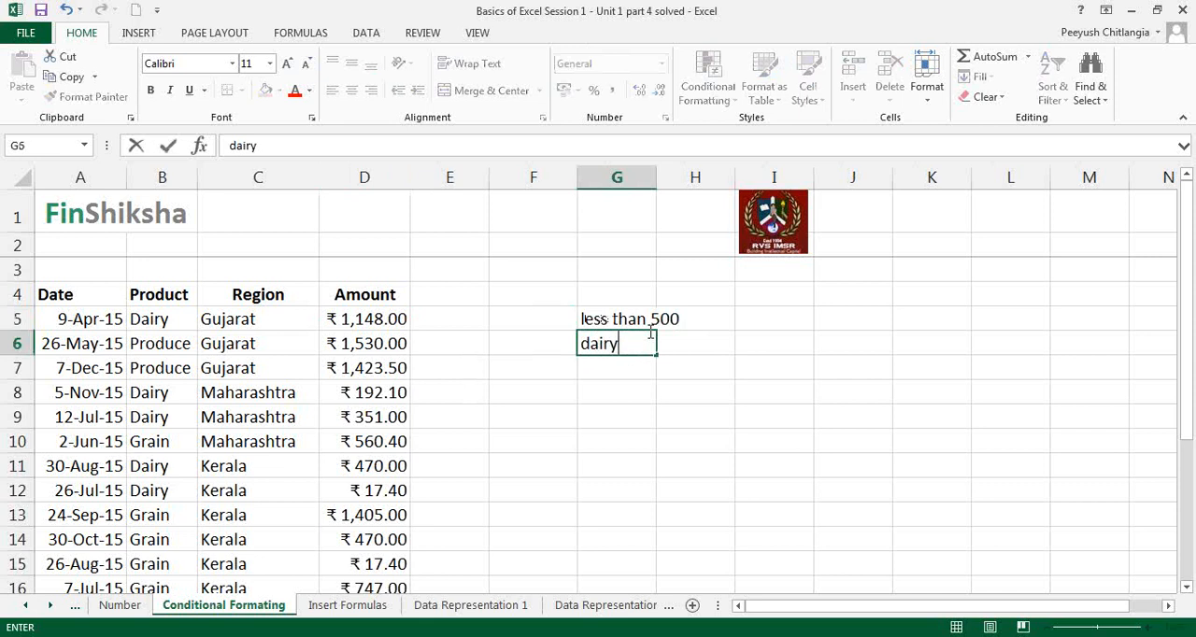
key(Return)
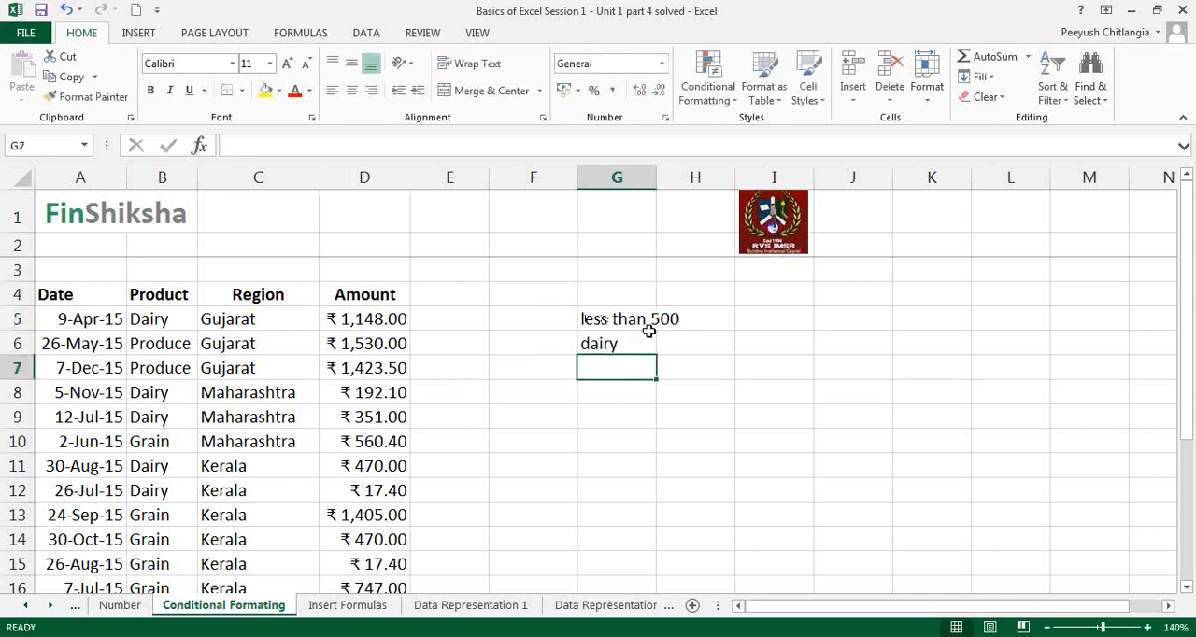
Step: Enter the criterion "this month" in cell G7
text(this month)
key(Return)
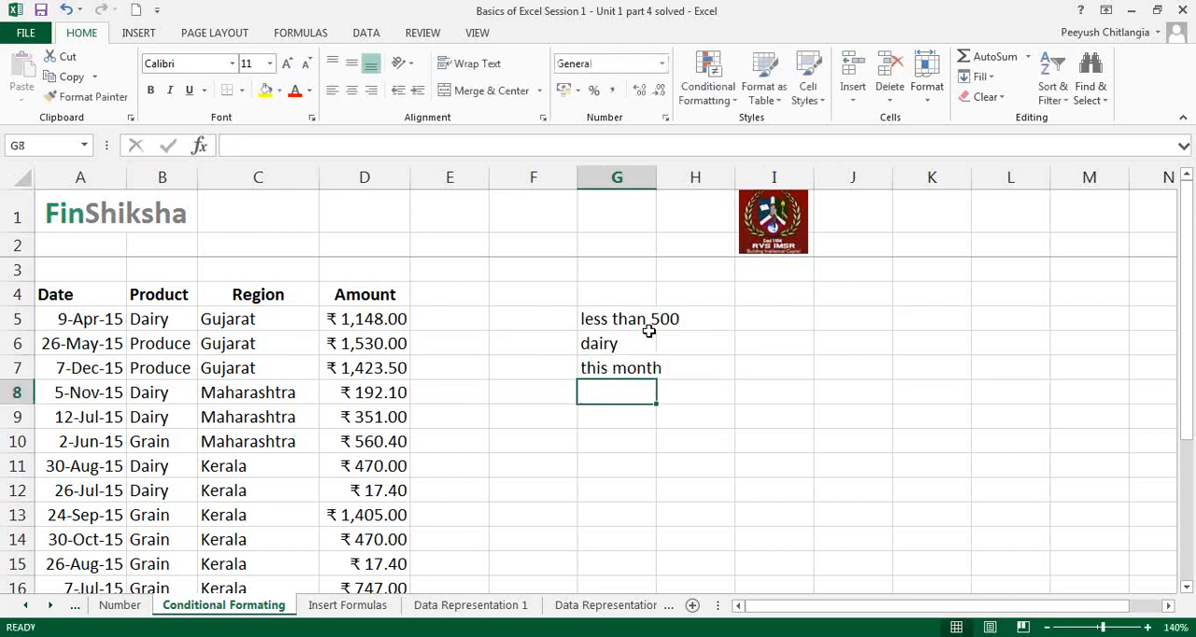
Step: Highlight the Amount values in D5:D22 that are less than 500 with Light Red Fill with Dark Red Text
drag(400, 320, 369, 539)
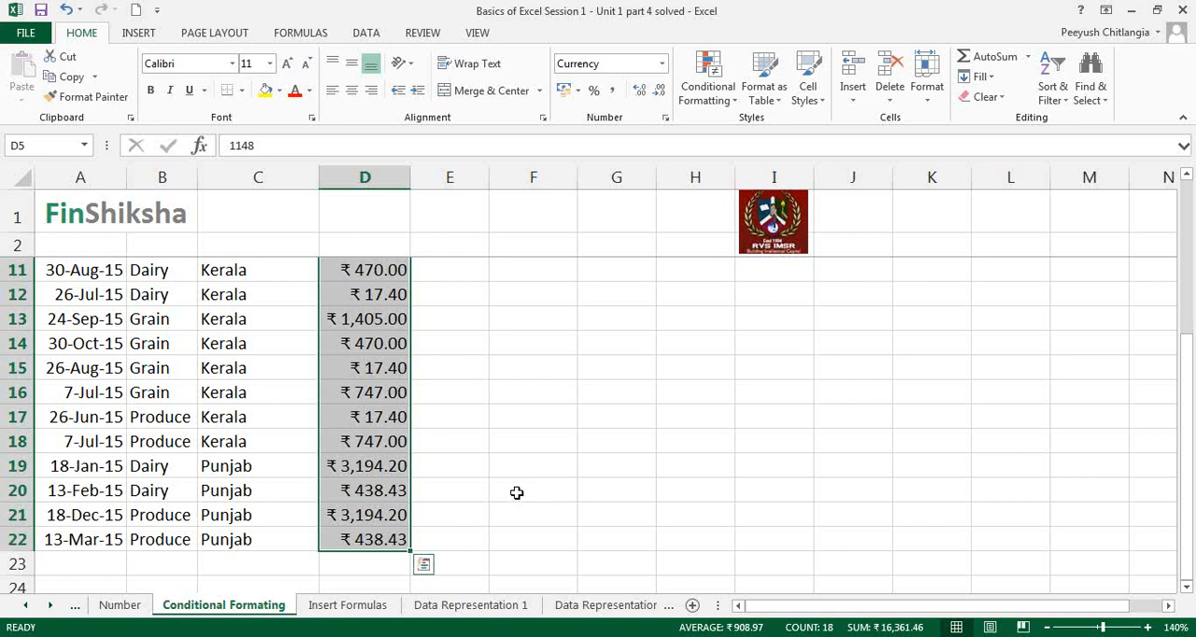
click(710, 98)
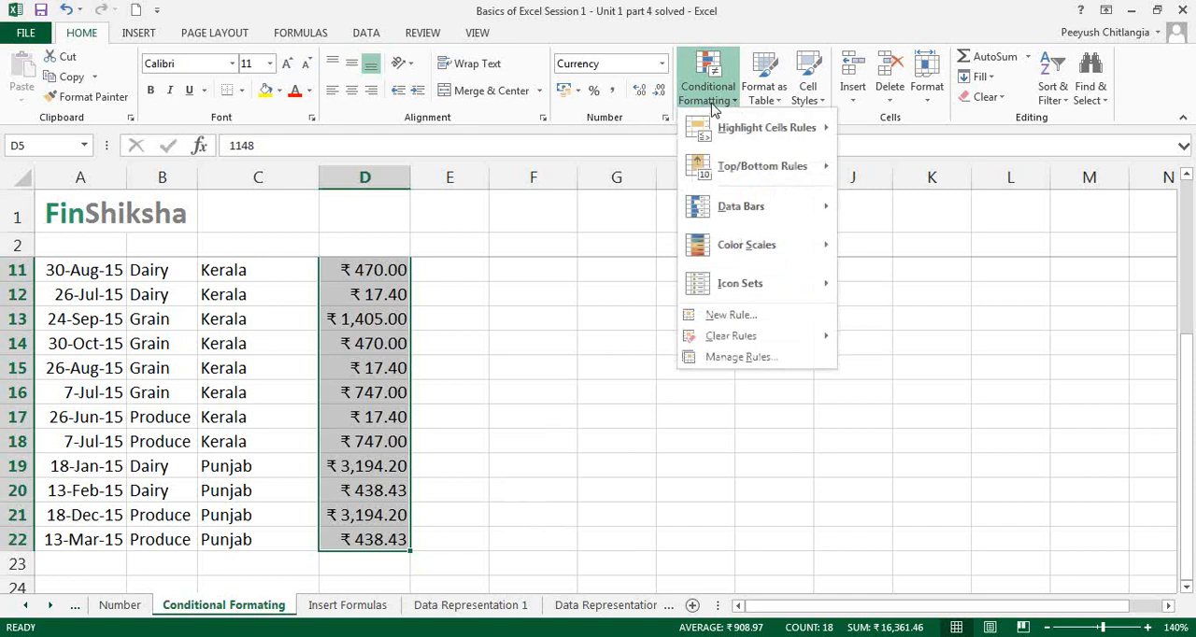
mouse_move(737, 131)
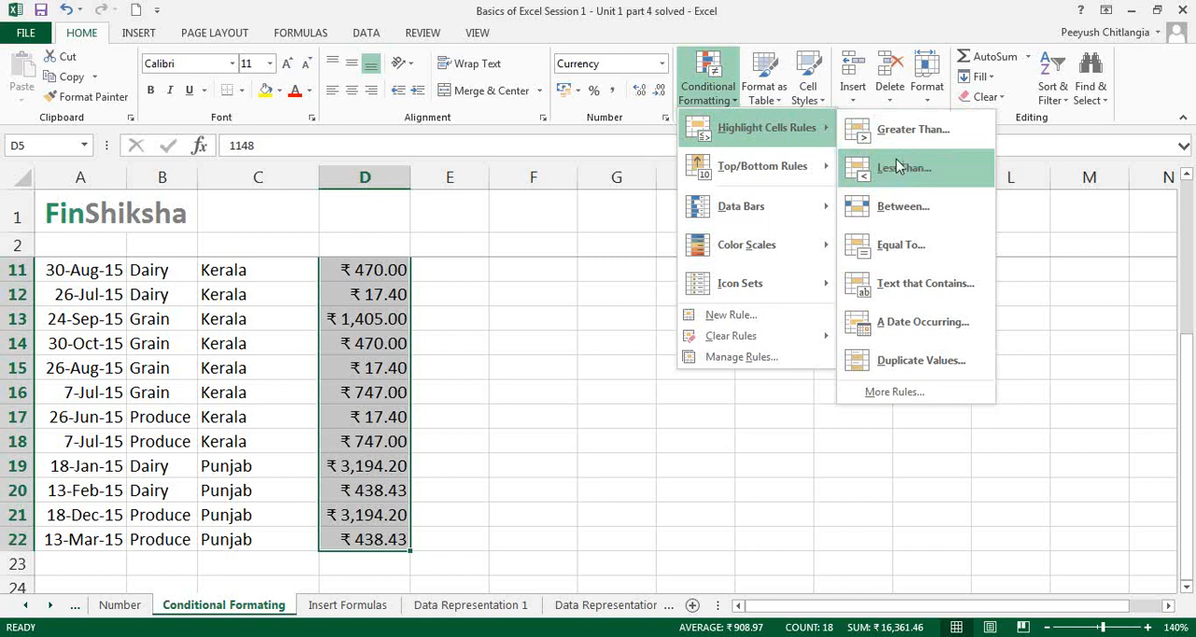
click(897, 167)
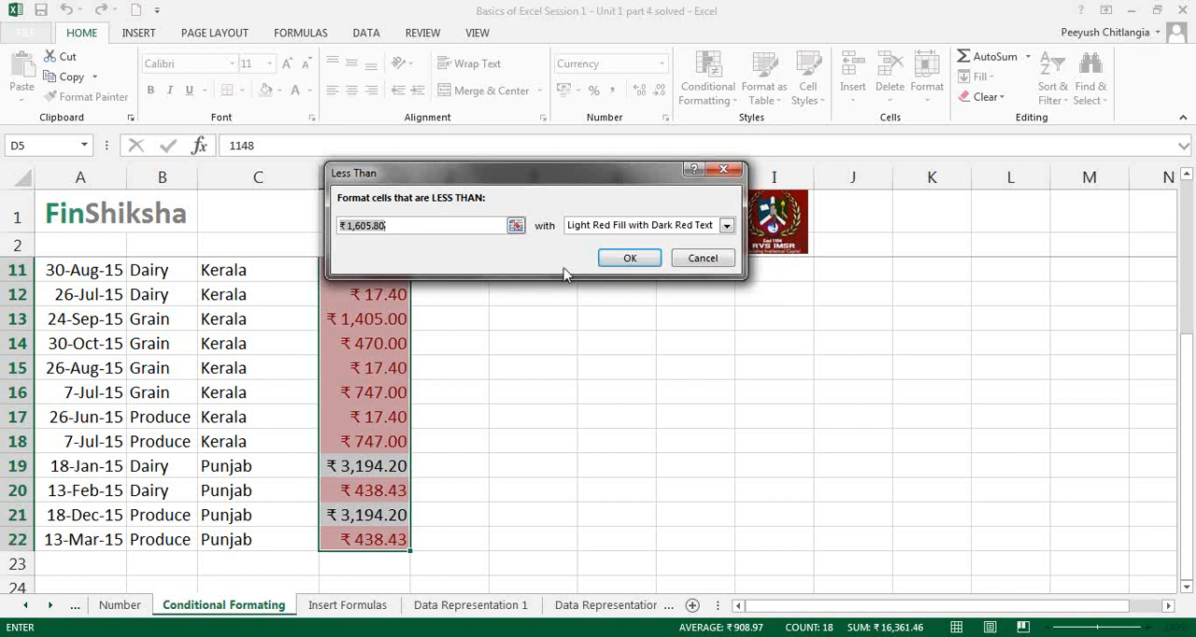
text(500)
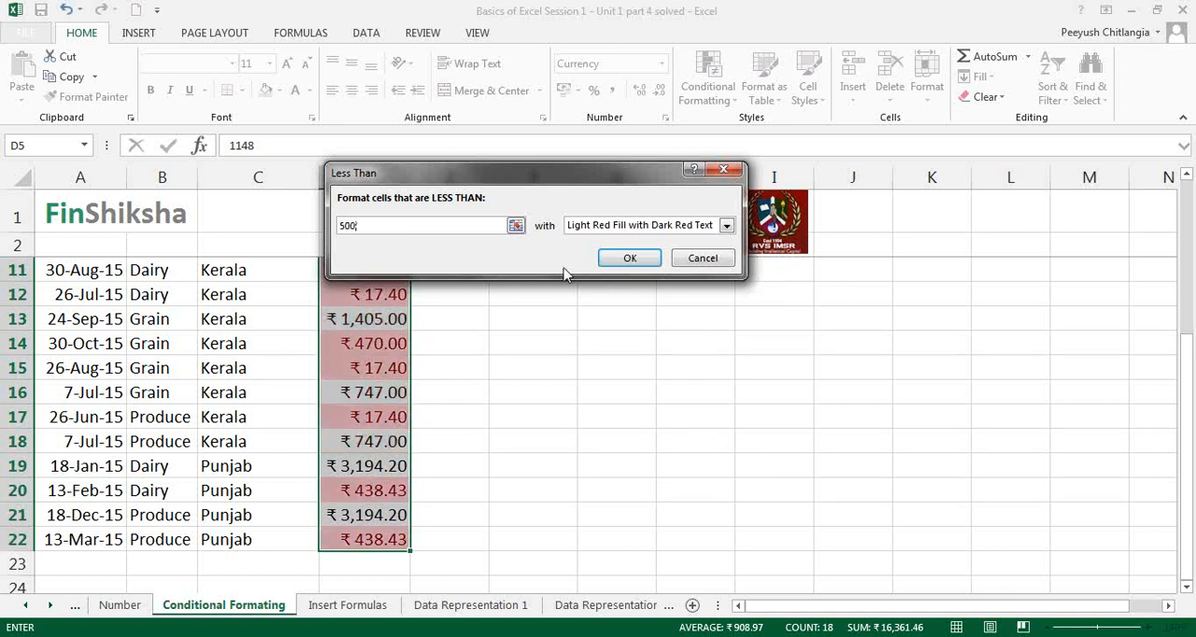
click(727, 226)
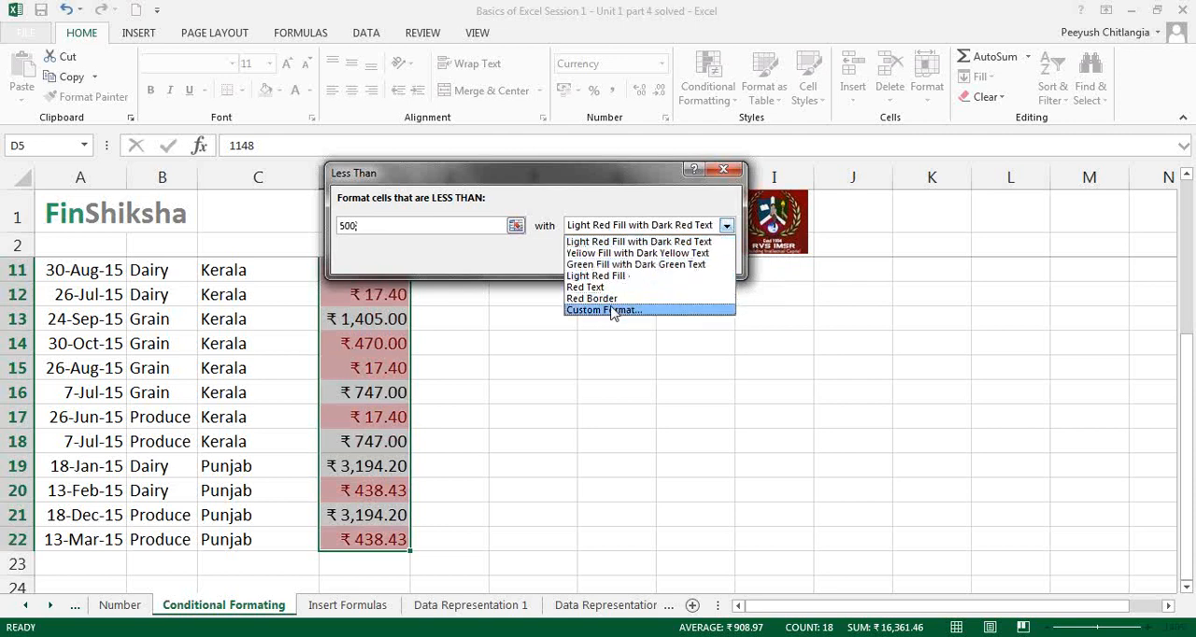
click(714, 241)
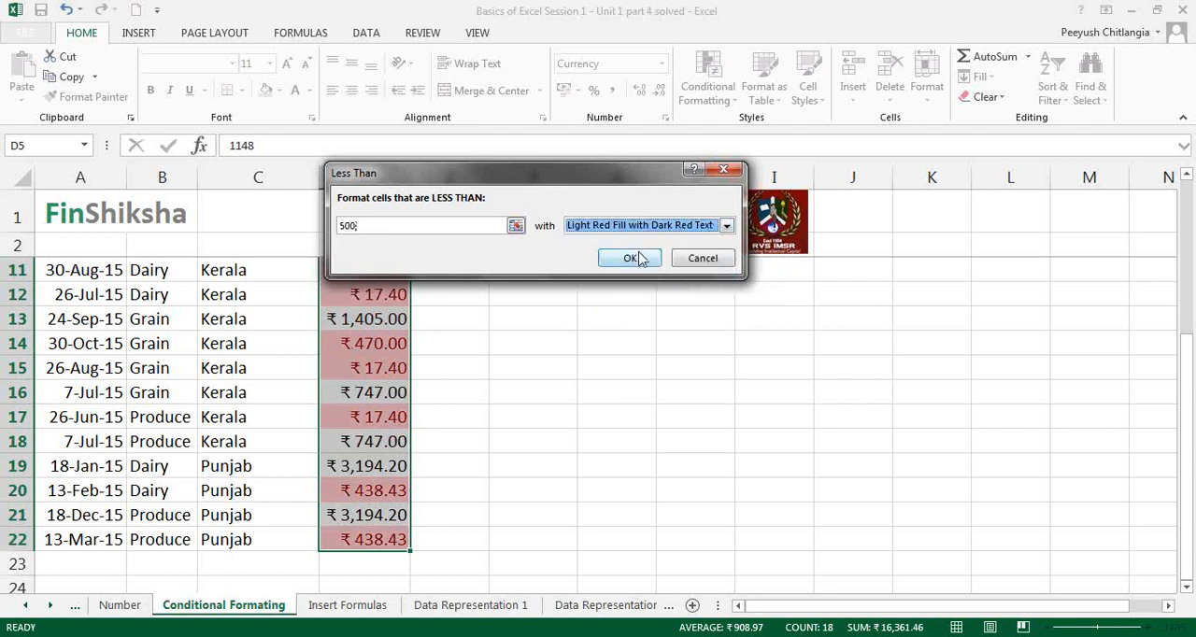
click(630, 259)
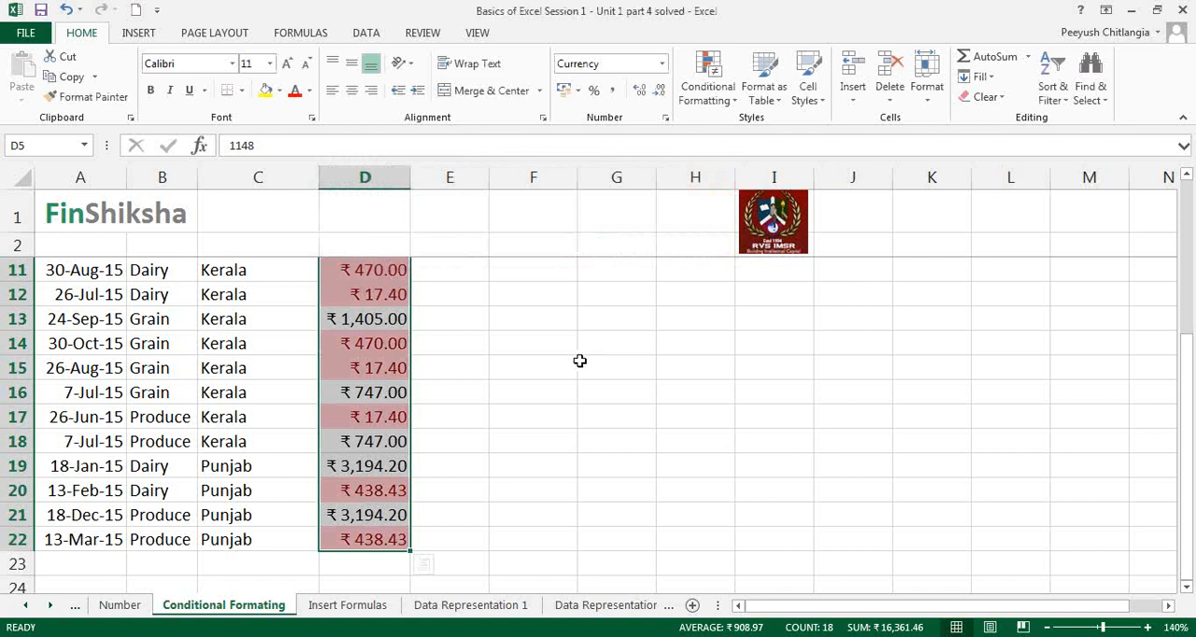
scroll(579, 361, up, 2)
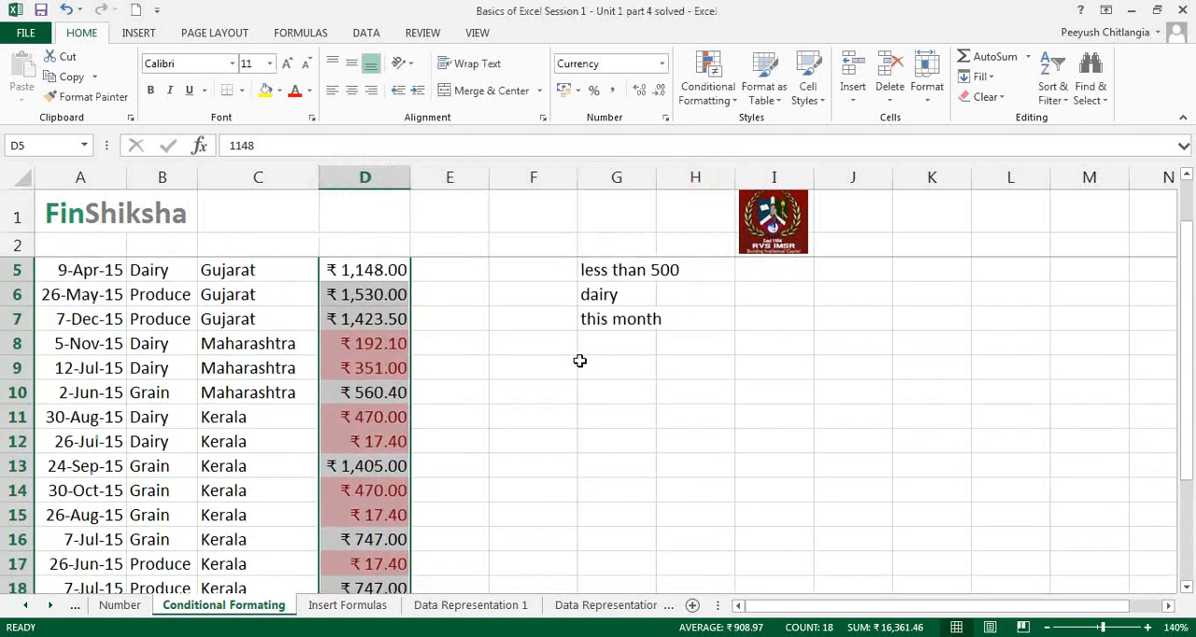
scroll(580, 362, up, 1)
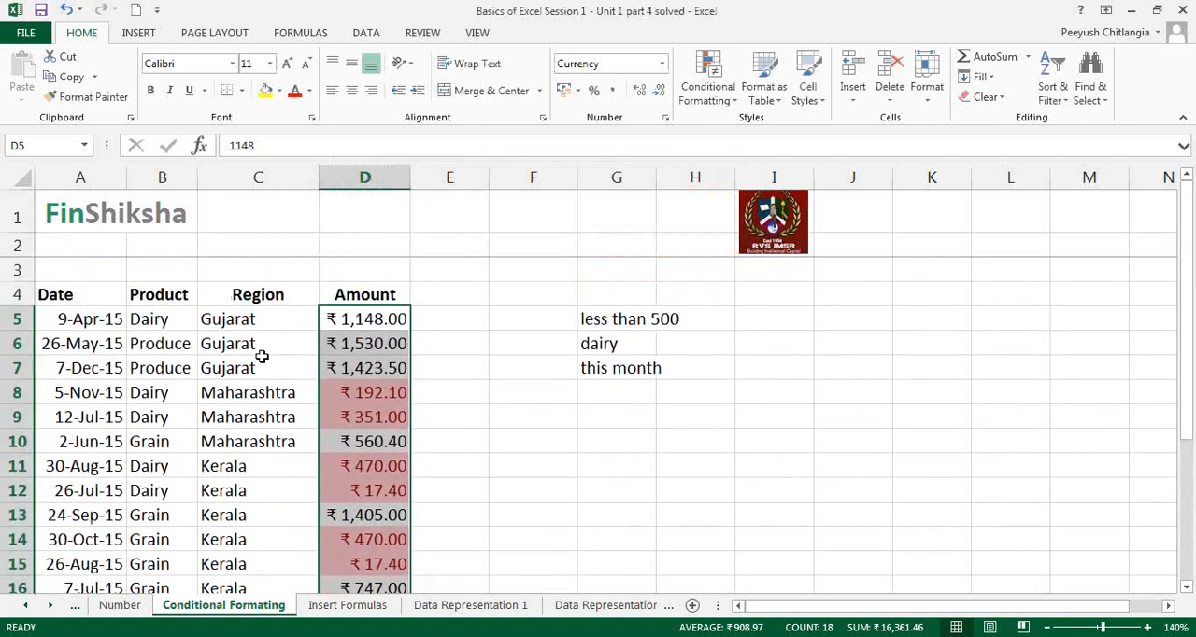
Step: Highlight the Product cells in B5:B22 that contain the text "Dairy" with Light Red Fill with Dark Red Text
click(177, 323)
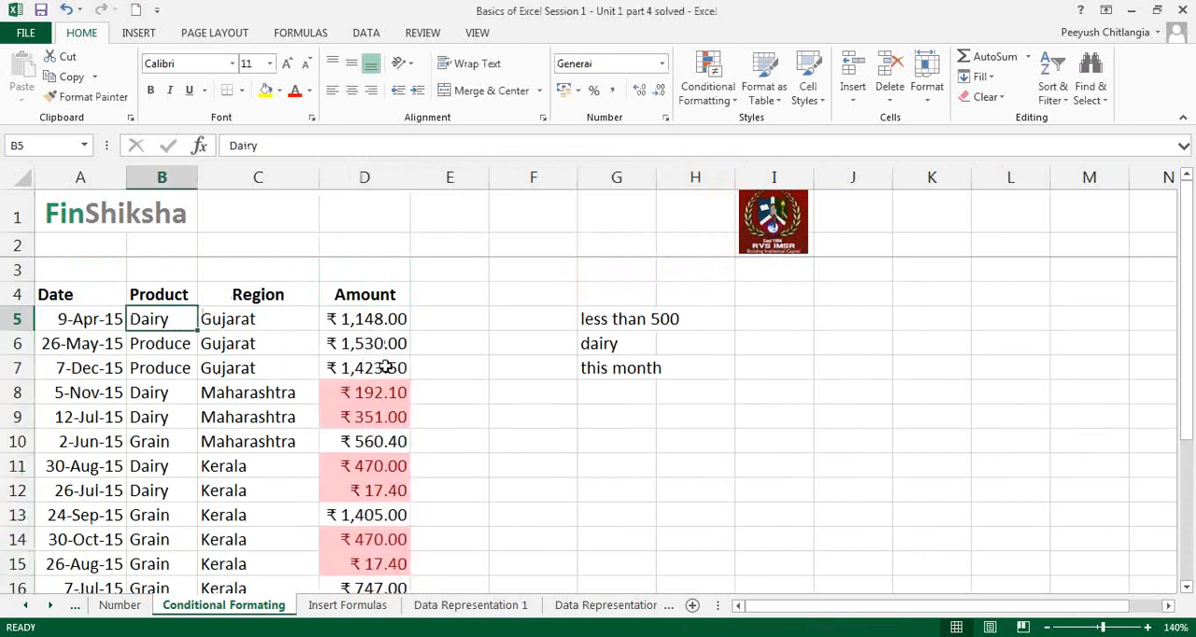
key(ctrl+shift+Down)
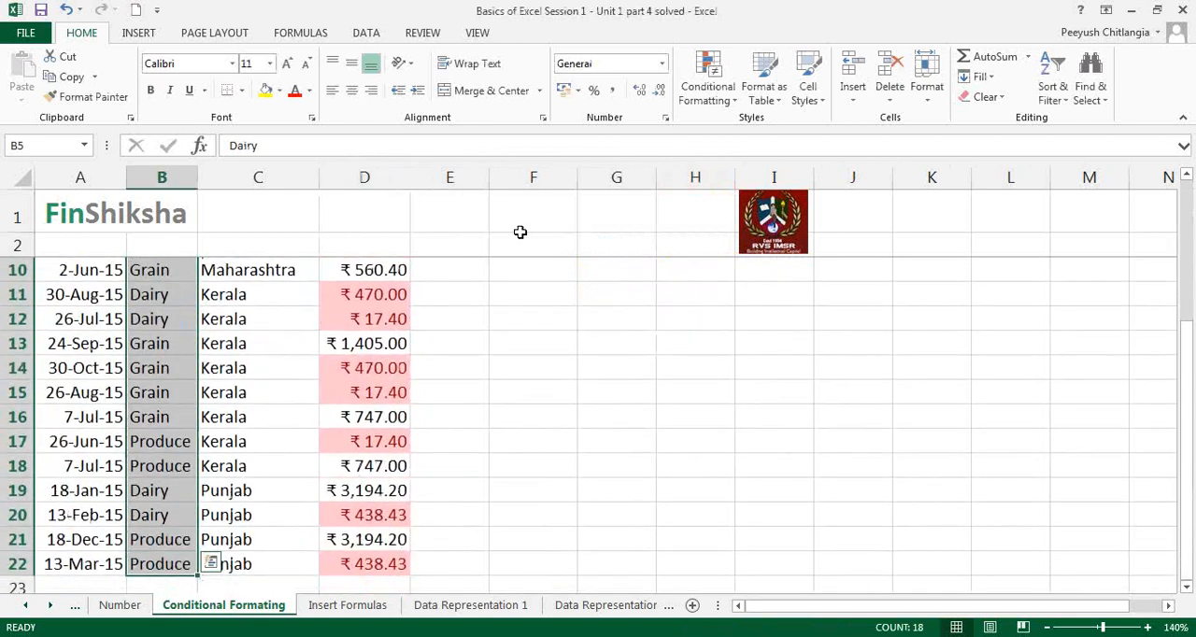
click(708, 89)
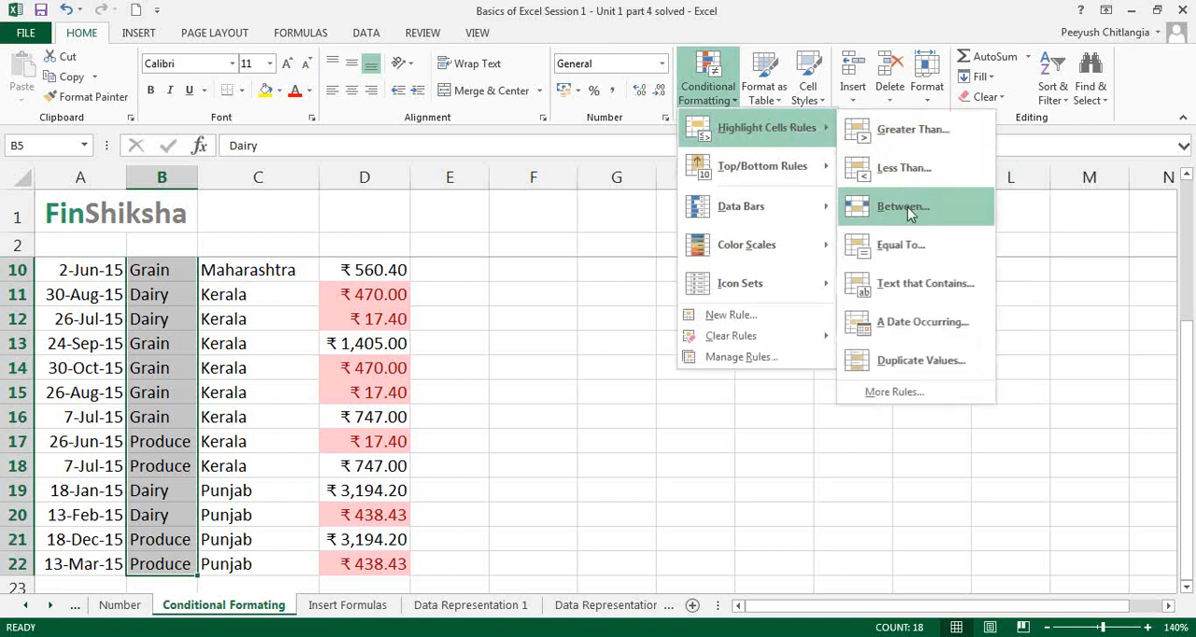
click(903, 299)
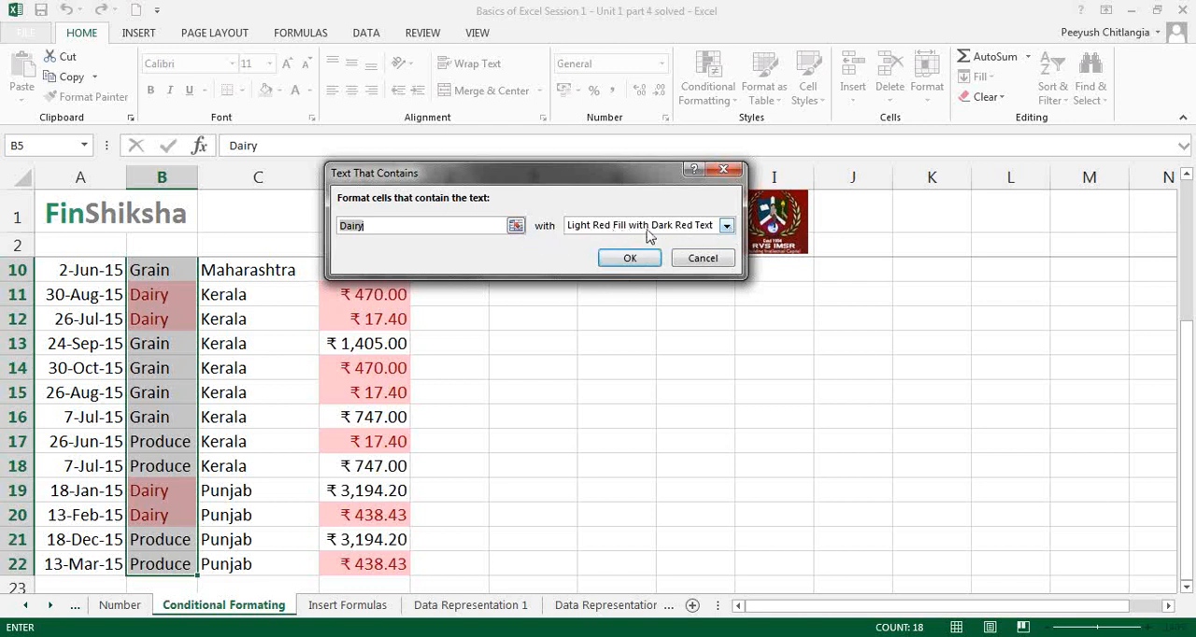
click(630, 259)
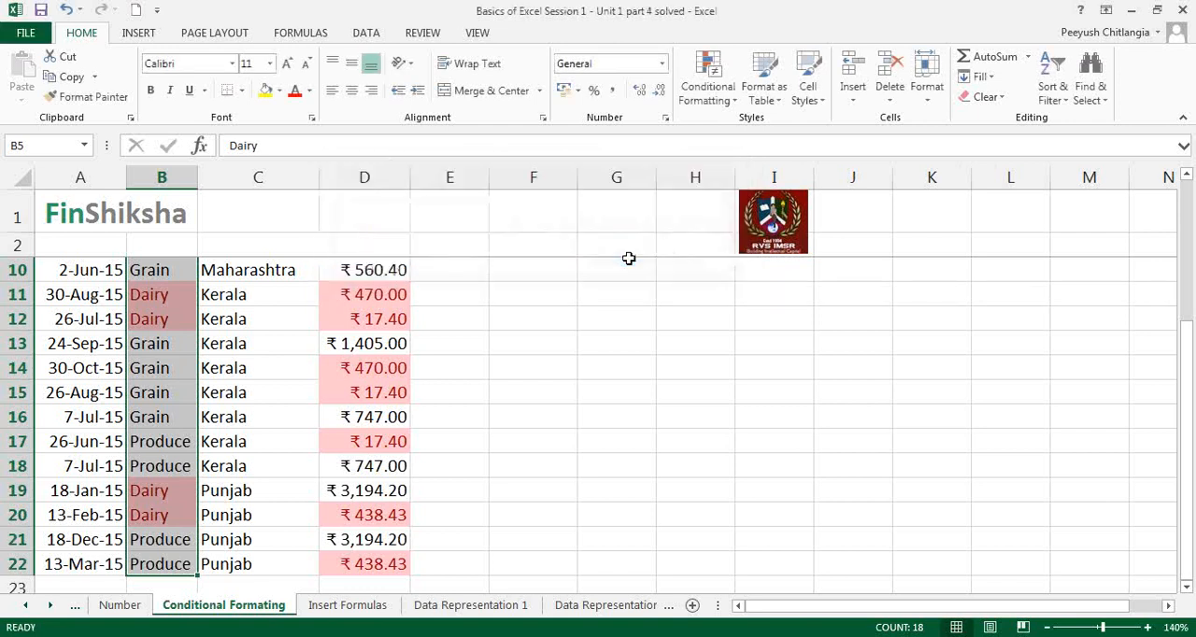
click(400, 440)
scroll(470, 441, up, 3)
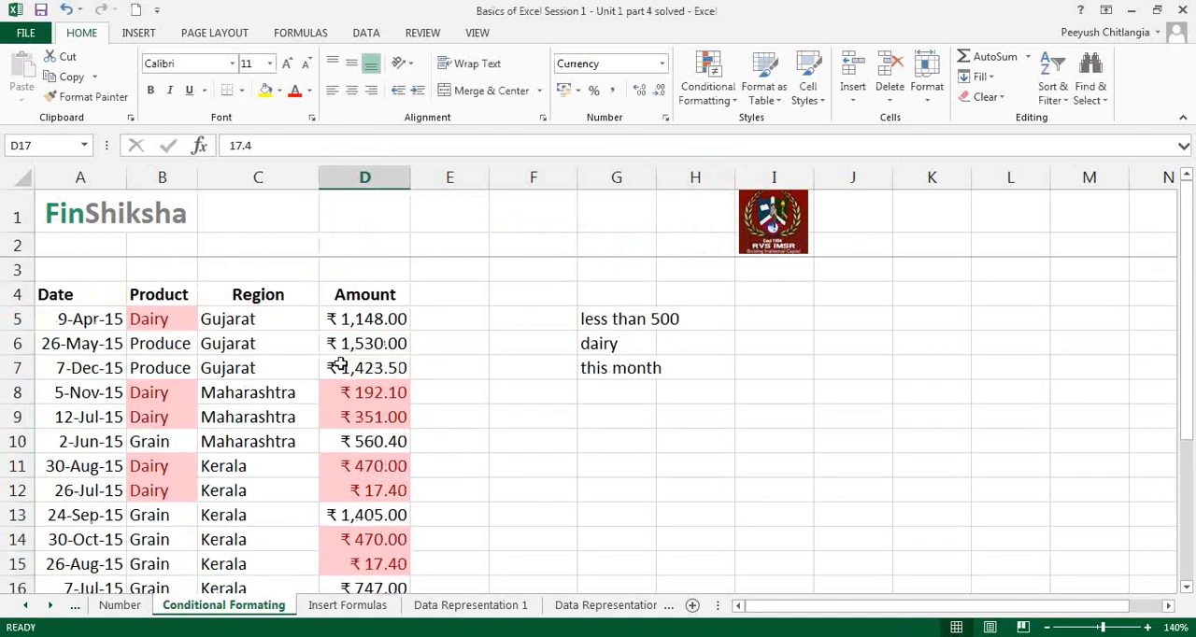
Step: Highlight the dates in A5:A22 occurring this month with Light Red Fill with Dark Red Text
click(80, 320)
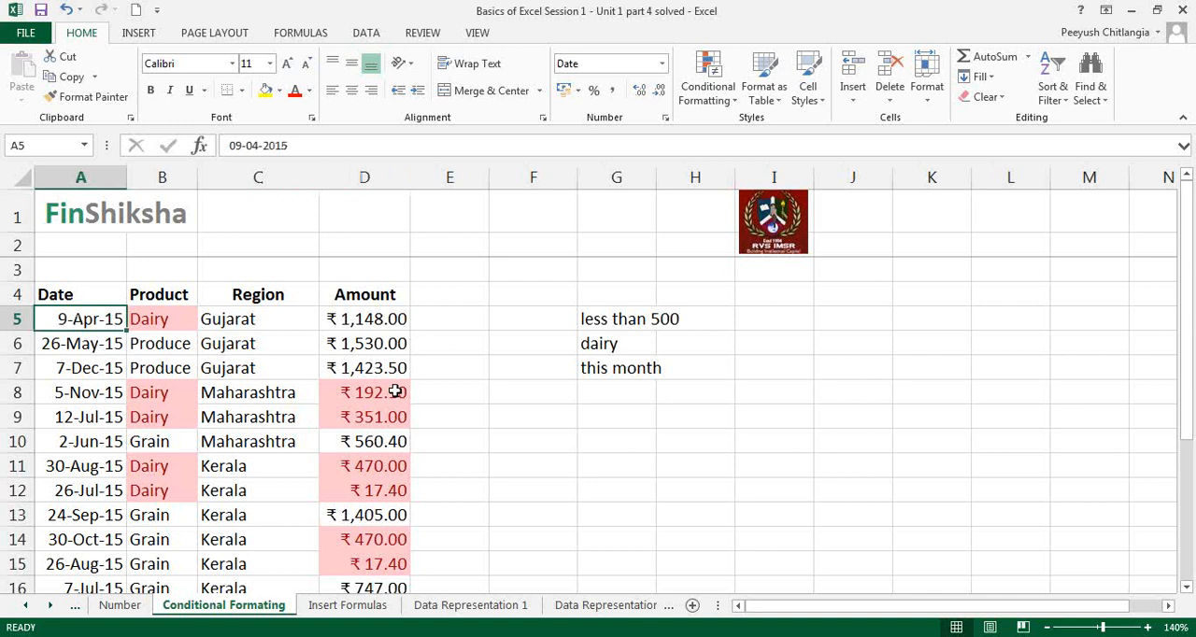
key(ctrl+shift+Down)
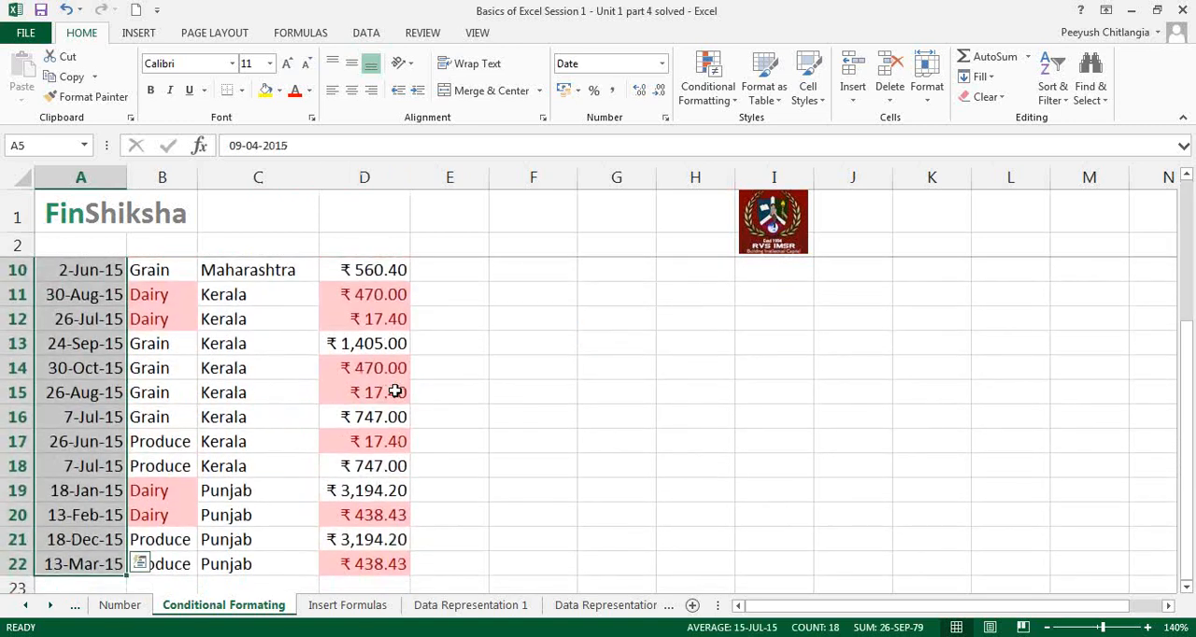
click(708, 91)
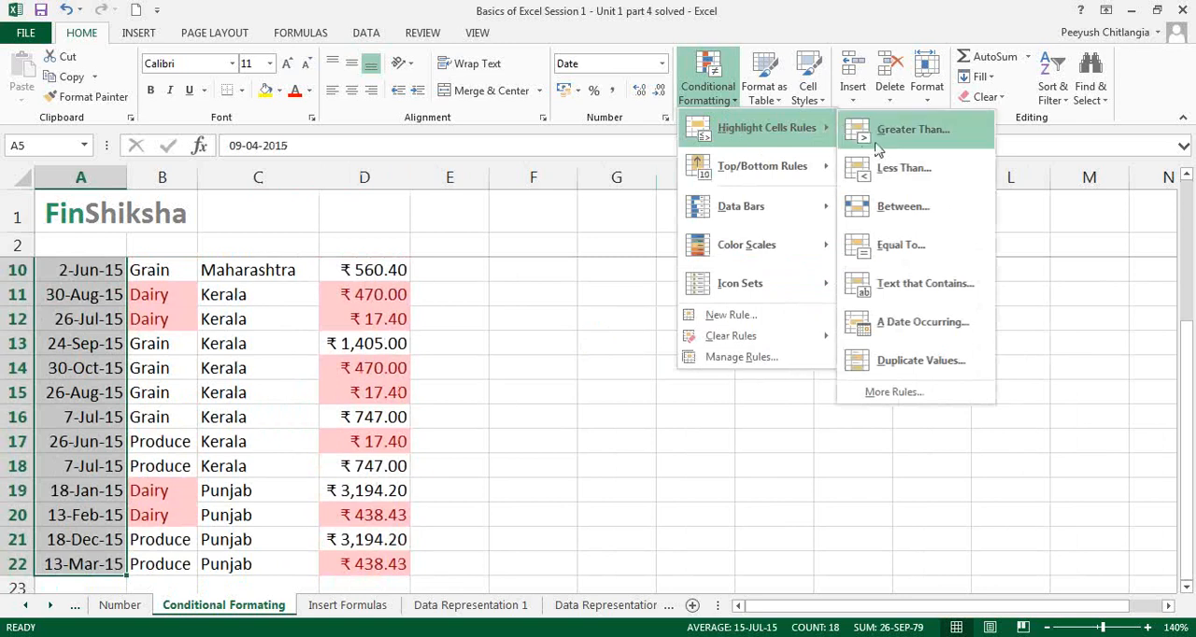
click(919, 323)
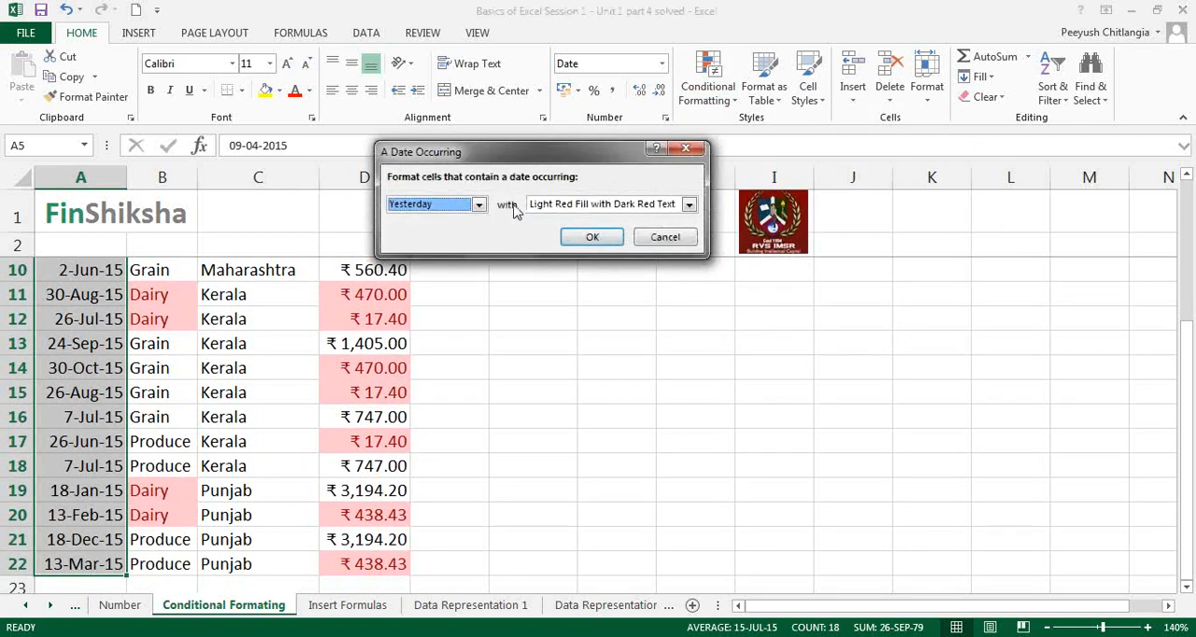
click(479, 205)
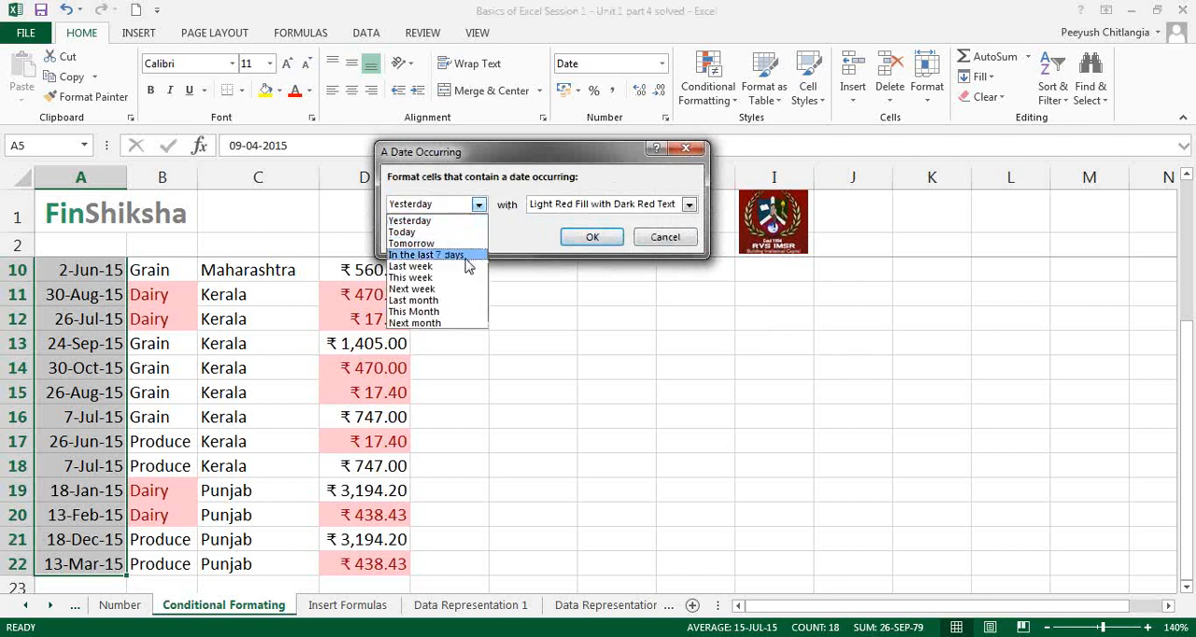
click(458, 317)
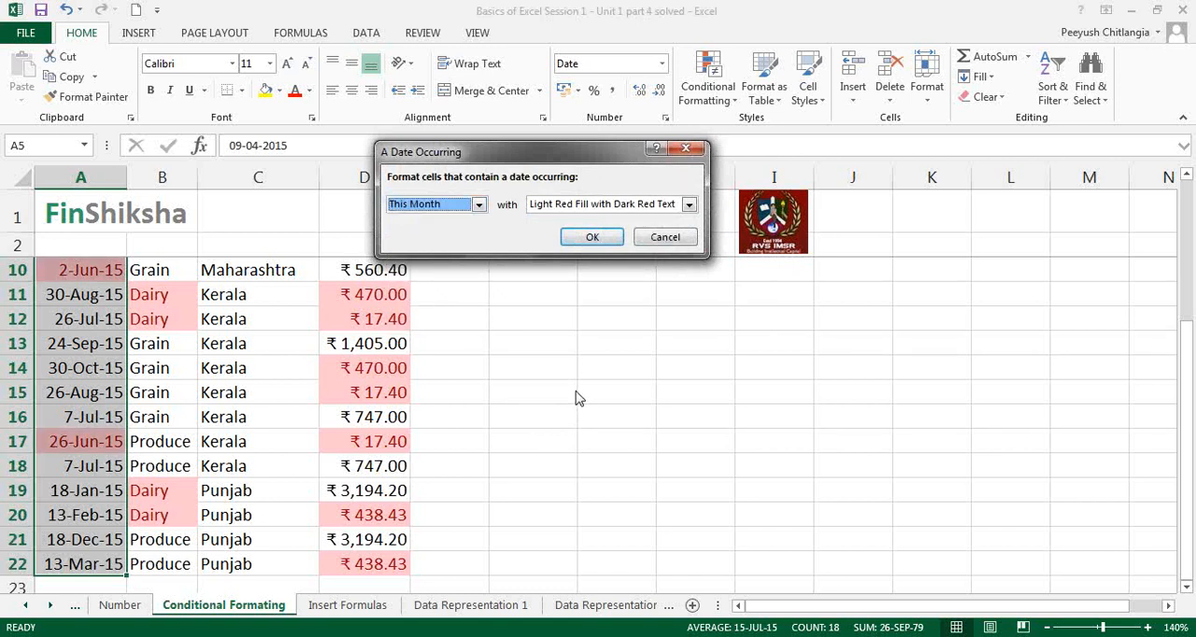
click(592, 237)
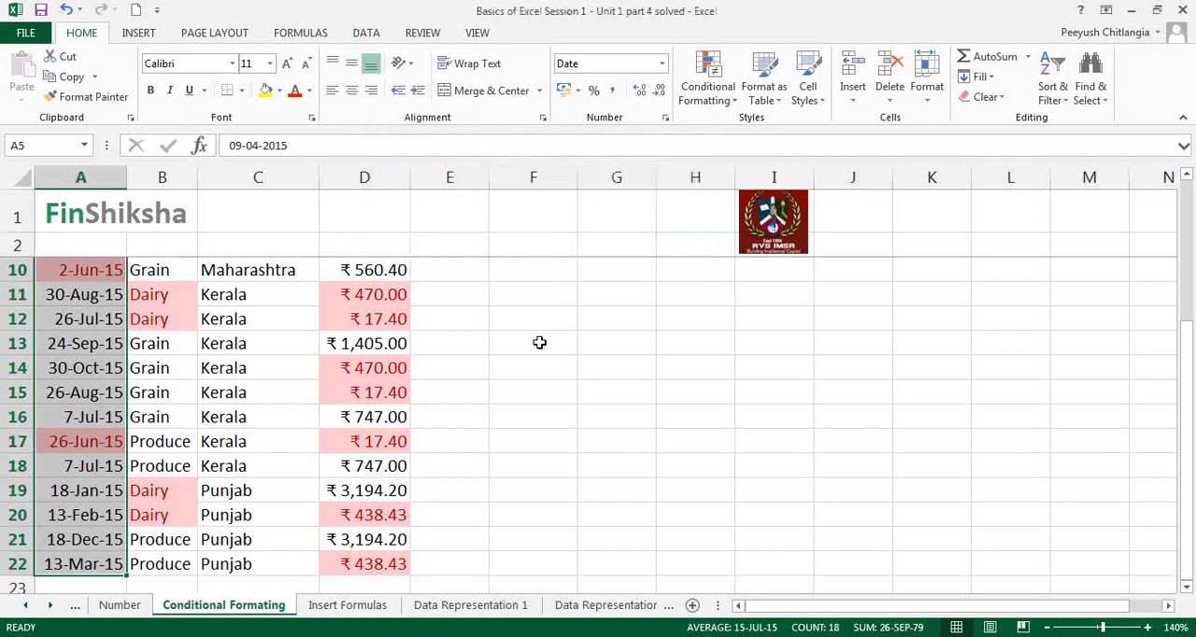
Step: Examine which Date, Product and Amount cells are highlighted throughout the data set
scroll(539, 341, up, 3)
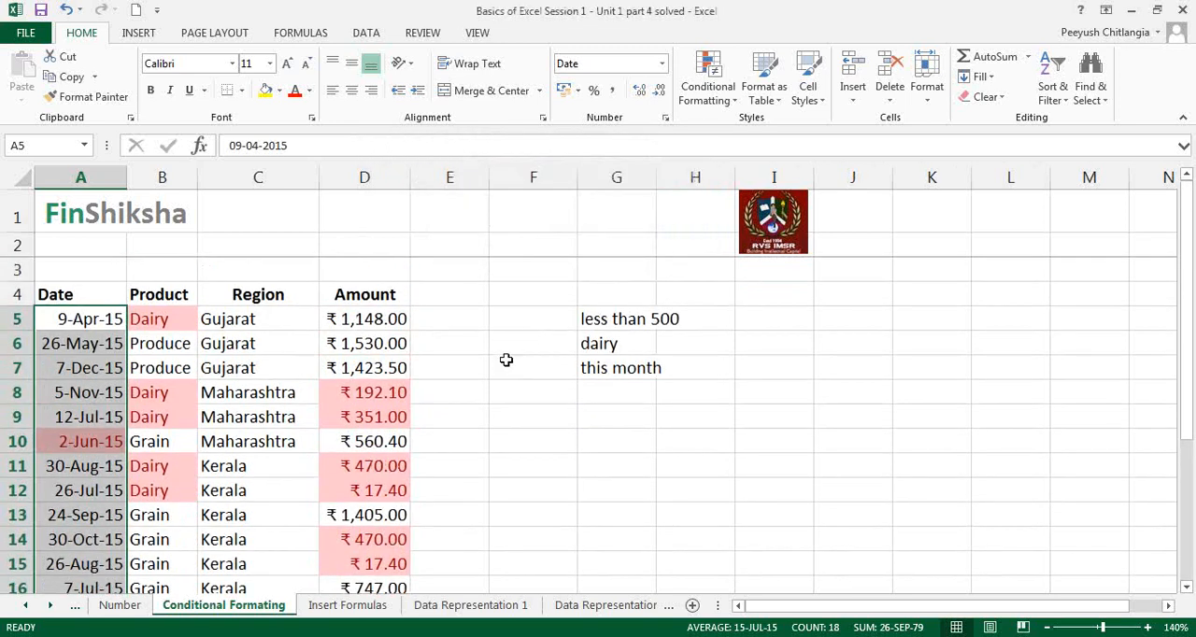
click(505, 362)
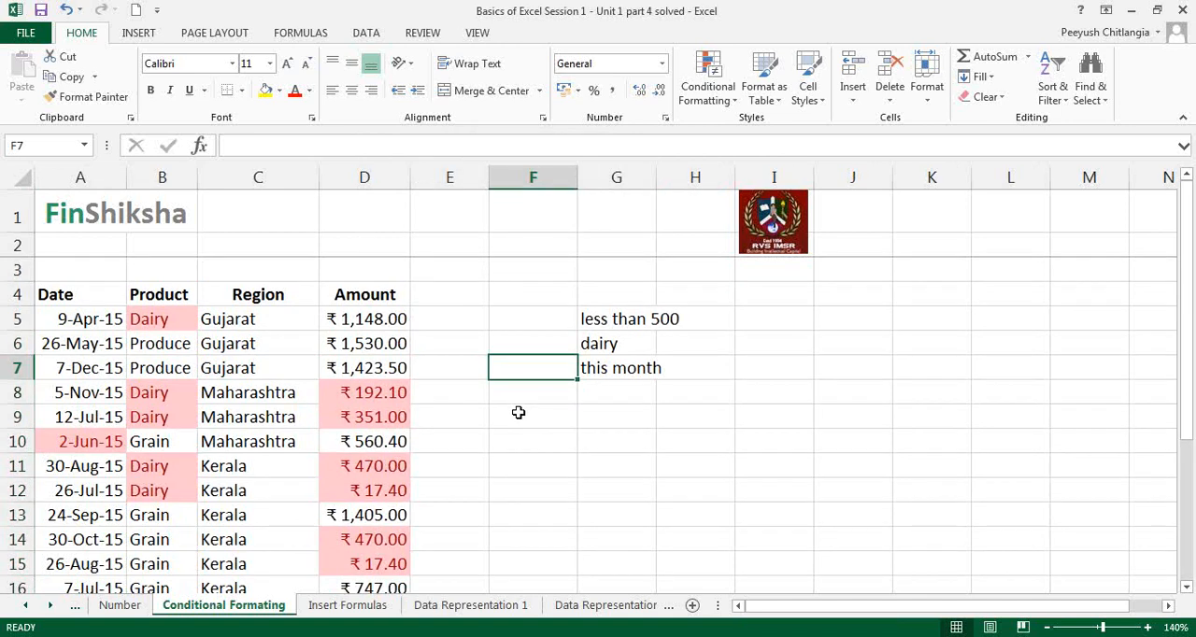
click(448, 405)
scroll(449, 406, down, 1)
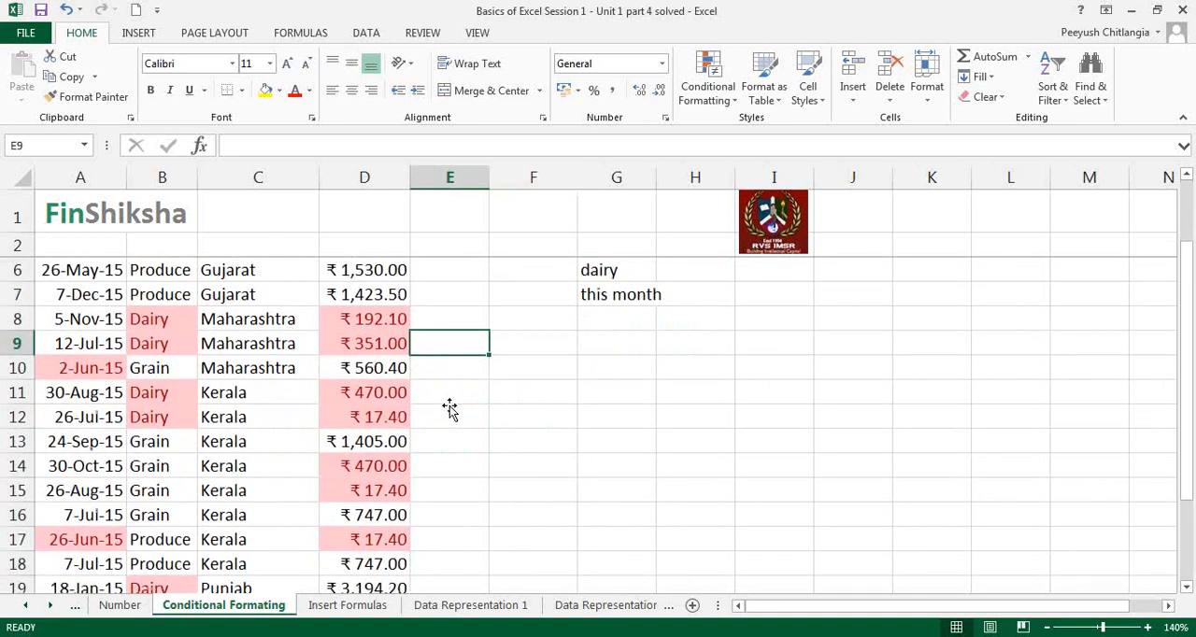
scroll(450, 408, down, 1)
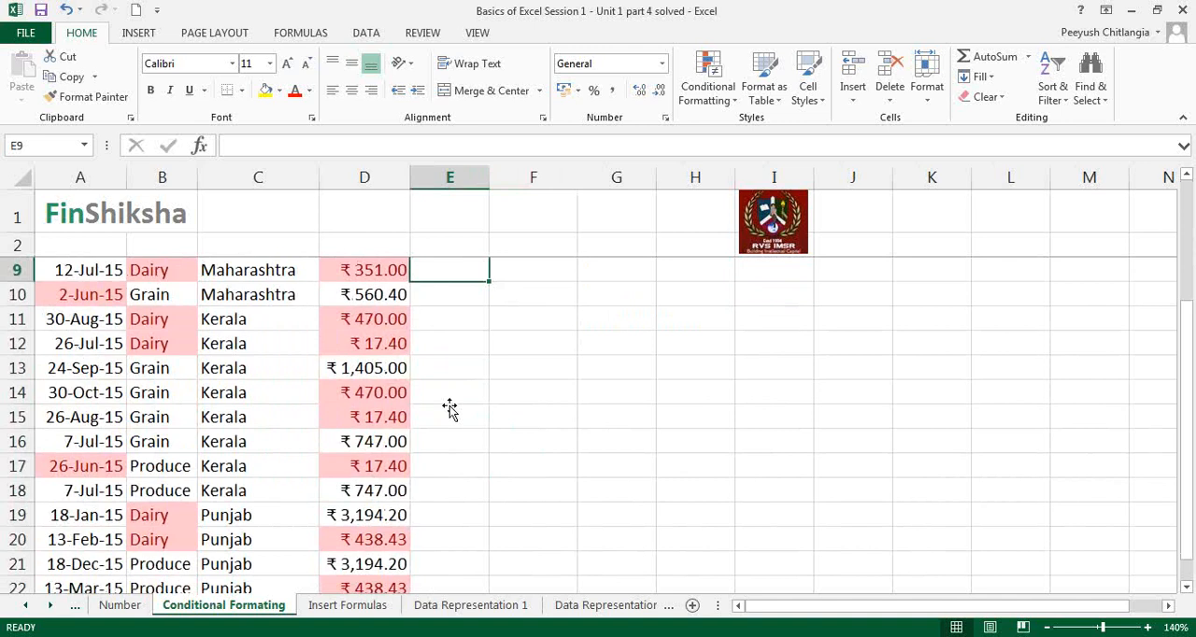
scroll(450, 409, down, 1)
scroll(448, 405, up, 3)
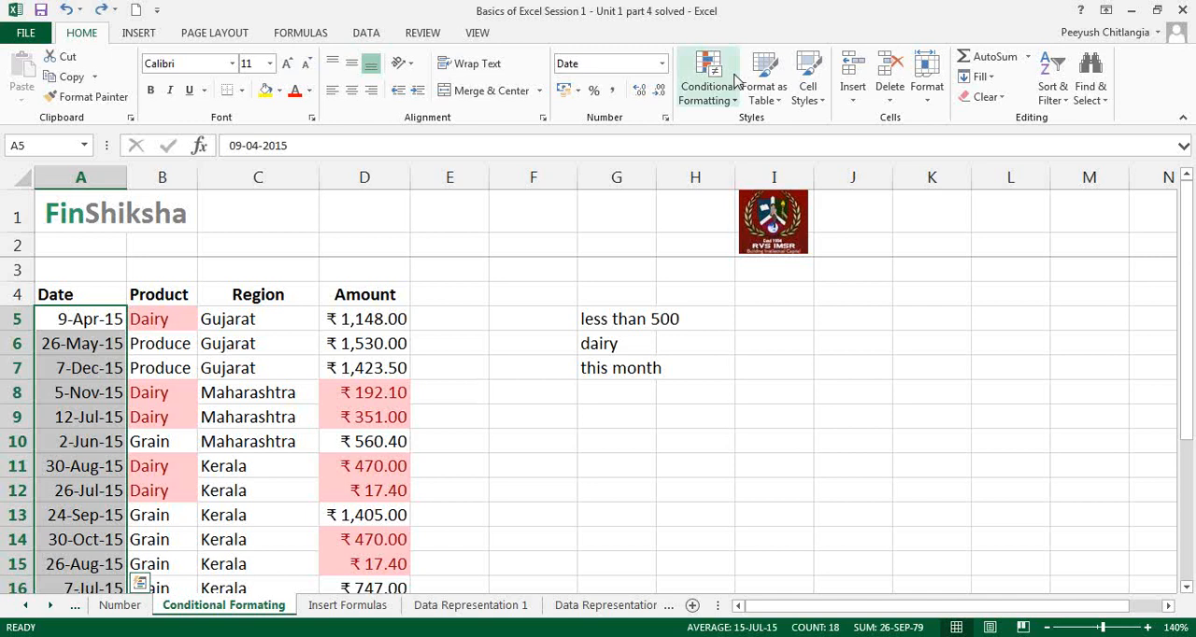
Step: Undo the this-month highlighting and highlight the dates in A5:A22 occurring next month with Light Red Fill with Dark Red Text
click(708, 79)
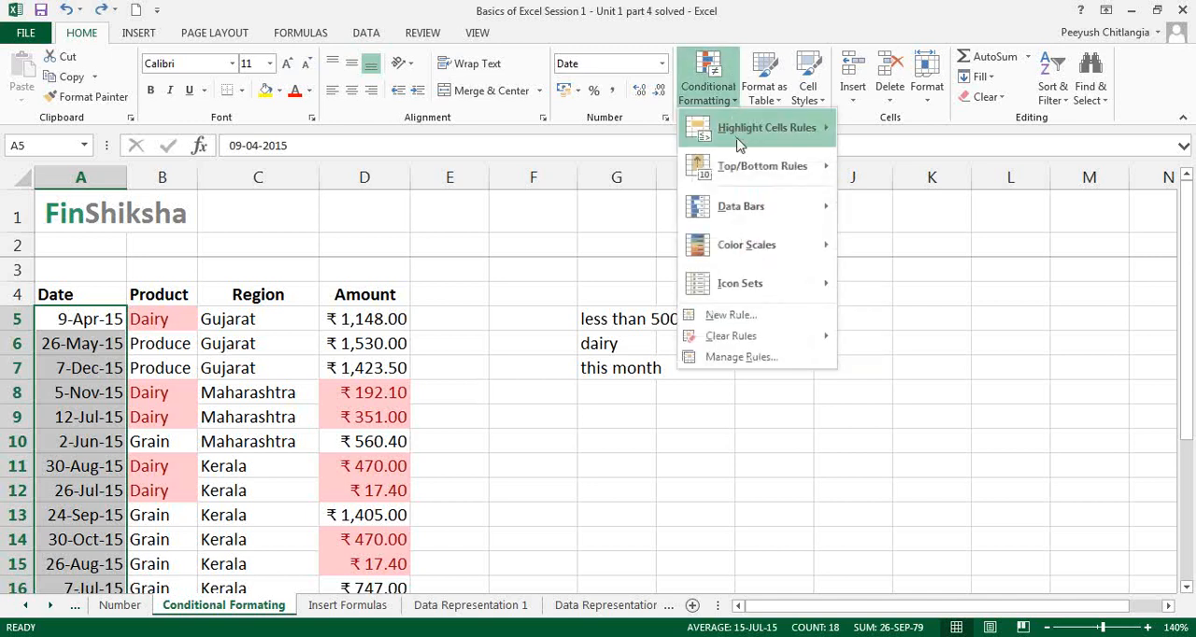
mouse_move(740, 140)
click(921, 320)
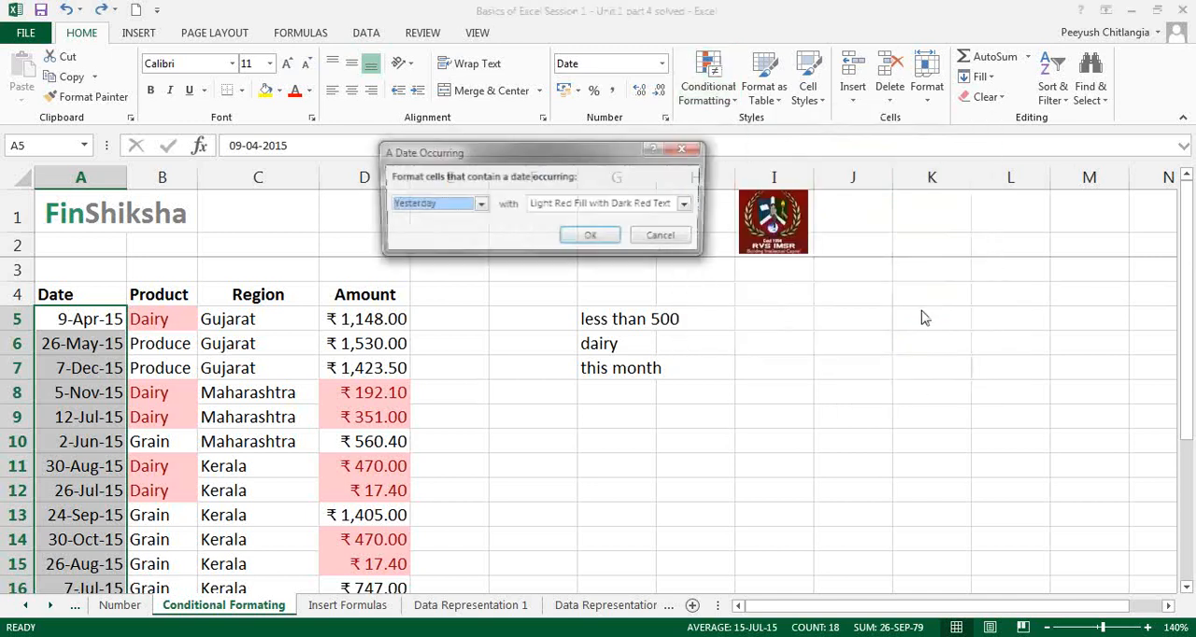
click(480, 206)
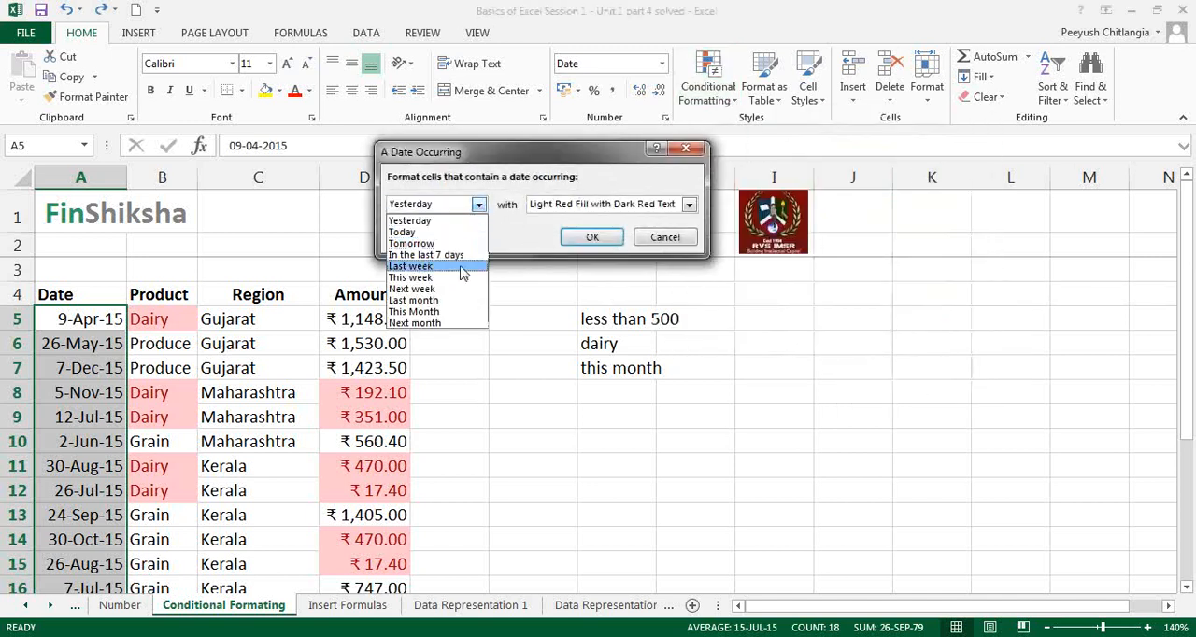
click(455, 323)
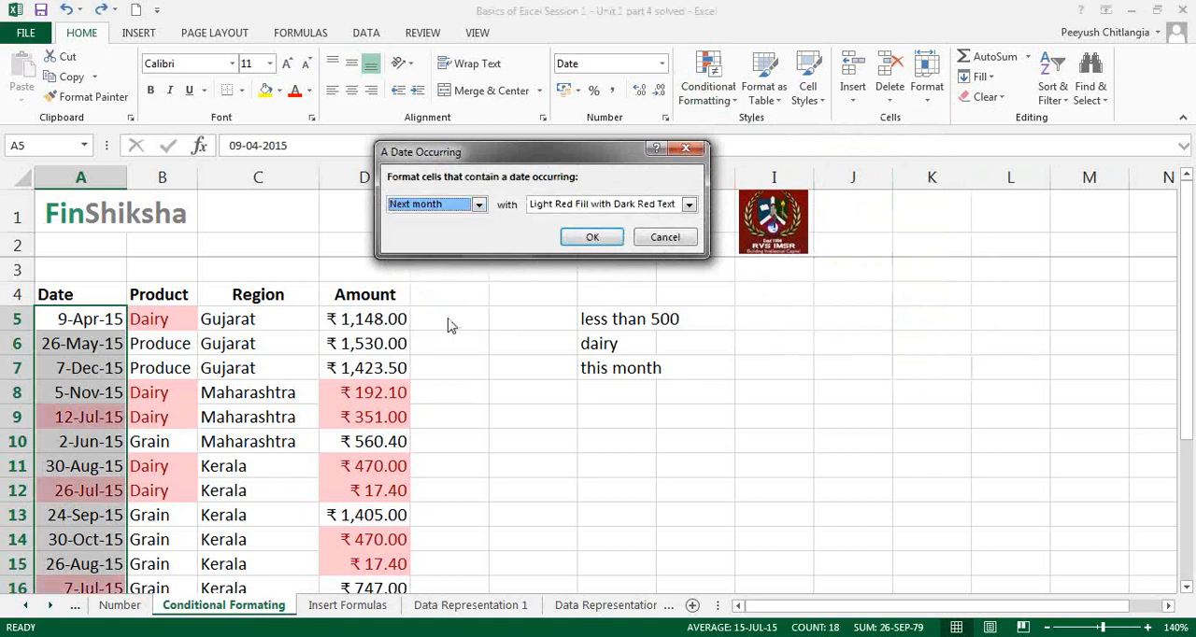
click(593, 237)
Step: Select the whole of row 9 to examine its Date, Product and Amount entries against the three criteria
click(465, 343)
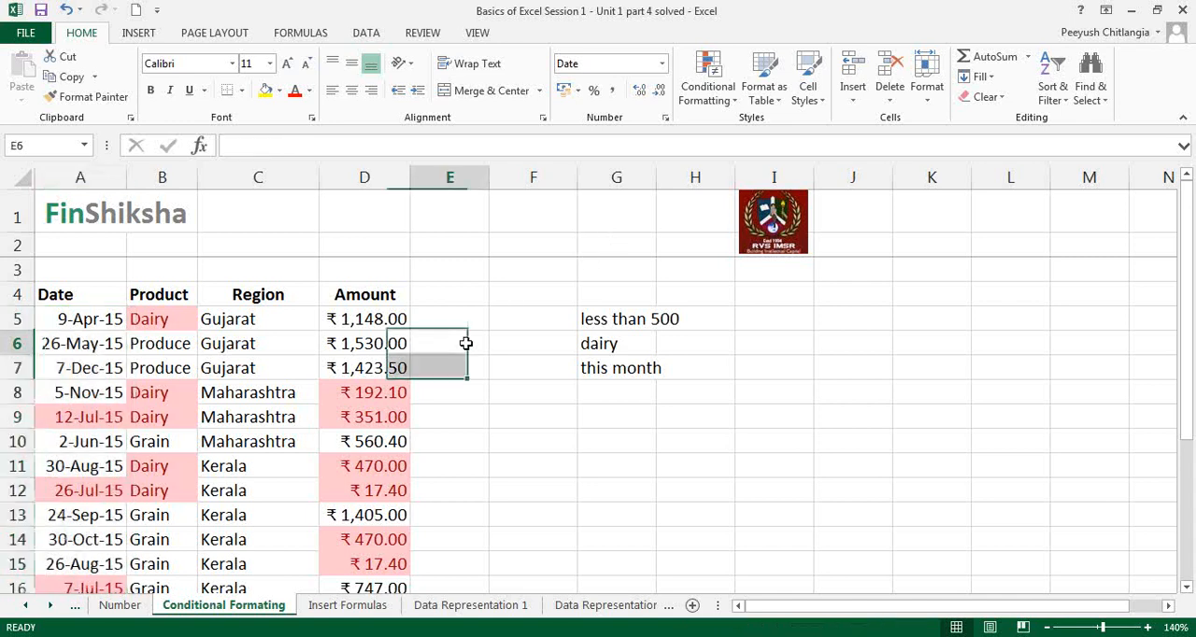
click(14, 417)
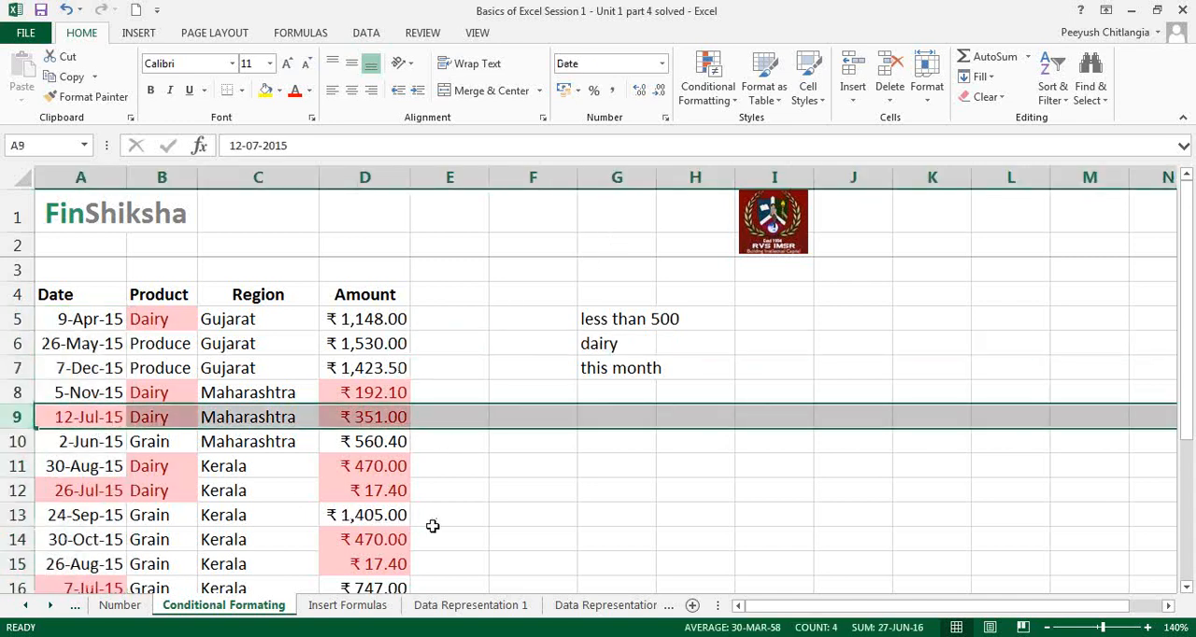
Step: Select the whole of row 12 to examine its Date, Product and Amount entries against the three criteria
click(28, 490)
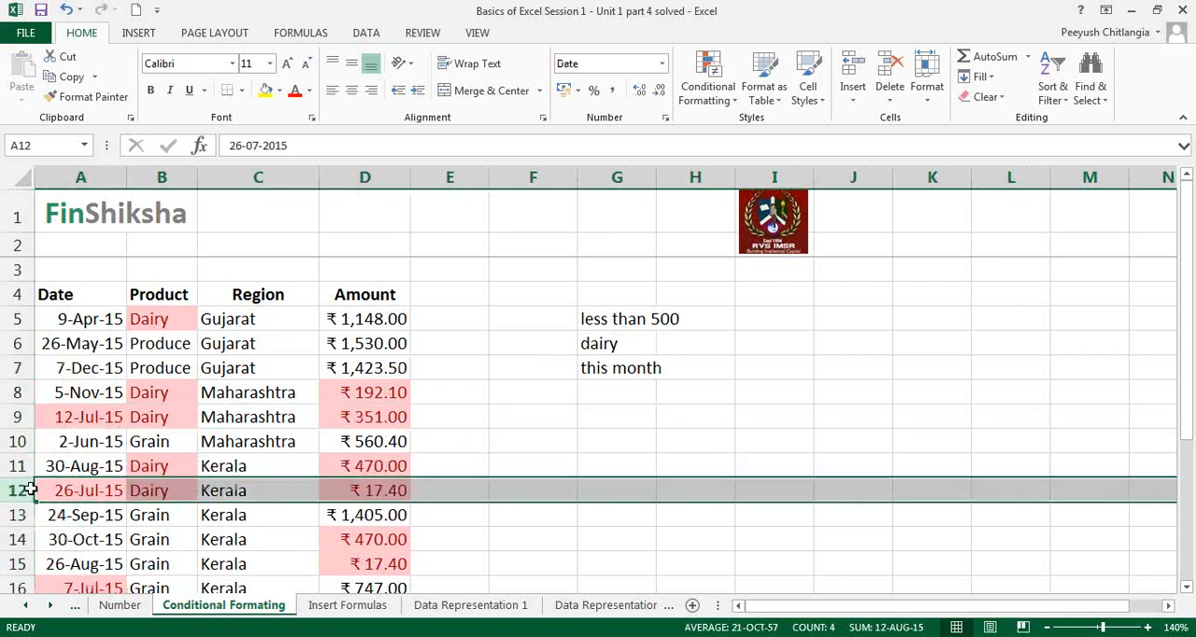
scroll(443, 493, down, 2)
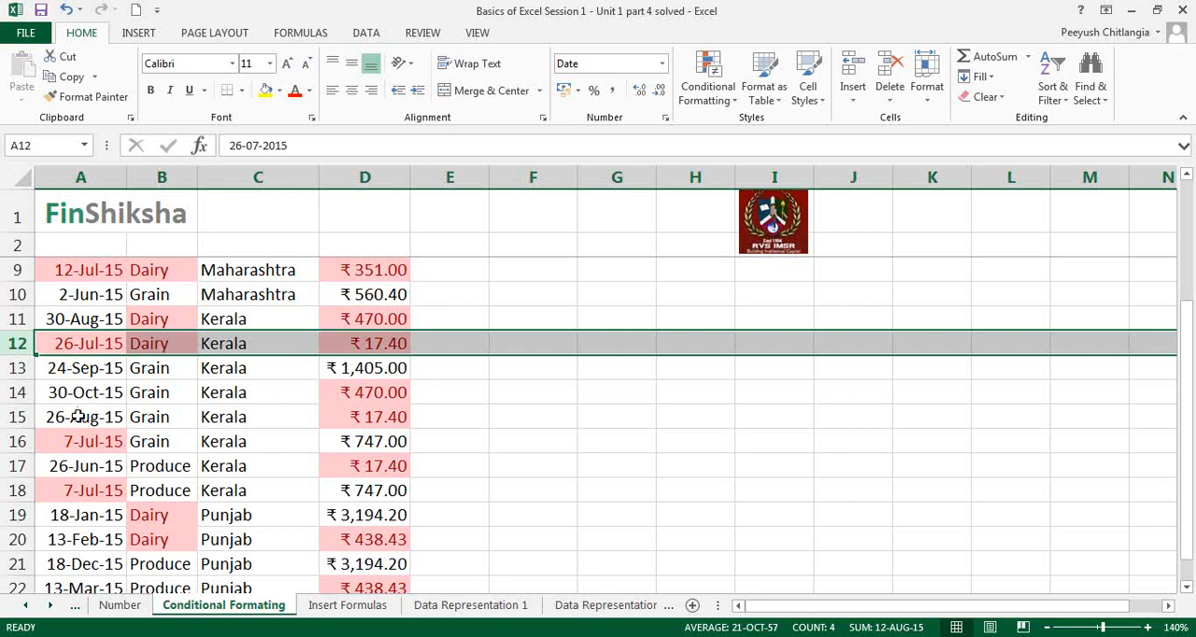
scroll(160, 344, up, 2)
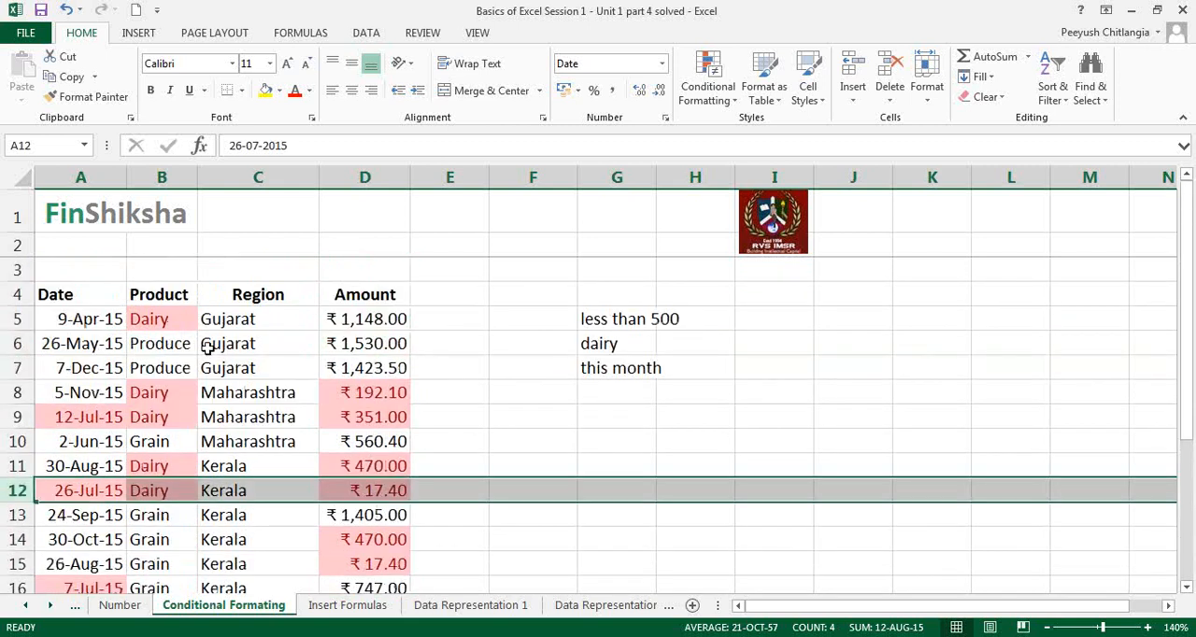
Step: Undo the red next-month highlighting and highlight the dates in A5:A22 occurring next month with Green Fill with Dark Green Text
key(ctrl+z)
click(729, 100)
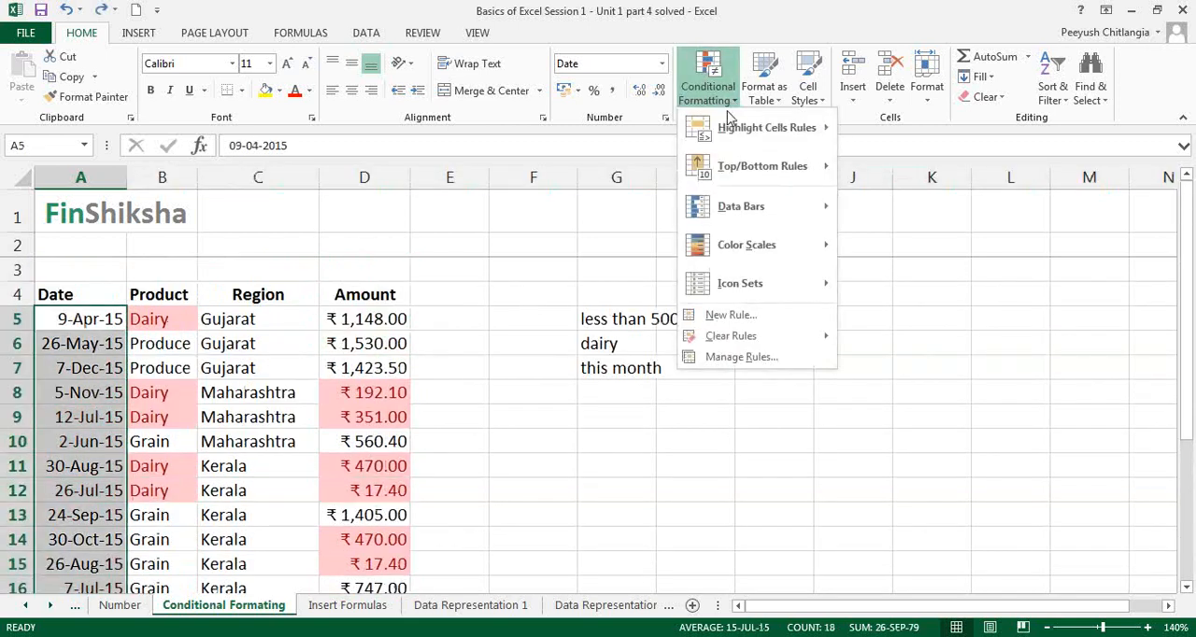
mouse_move(763, 127)
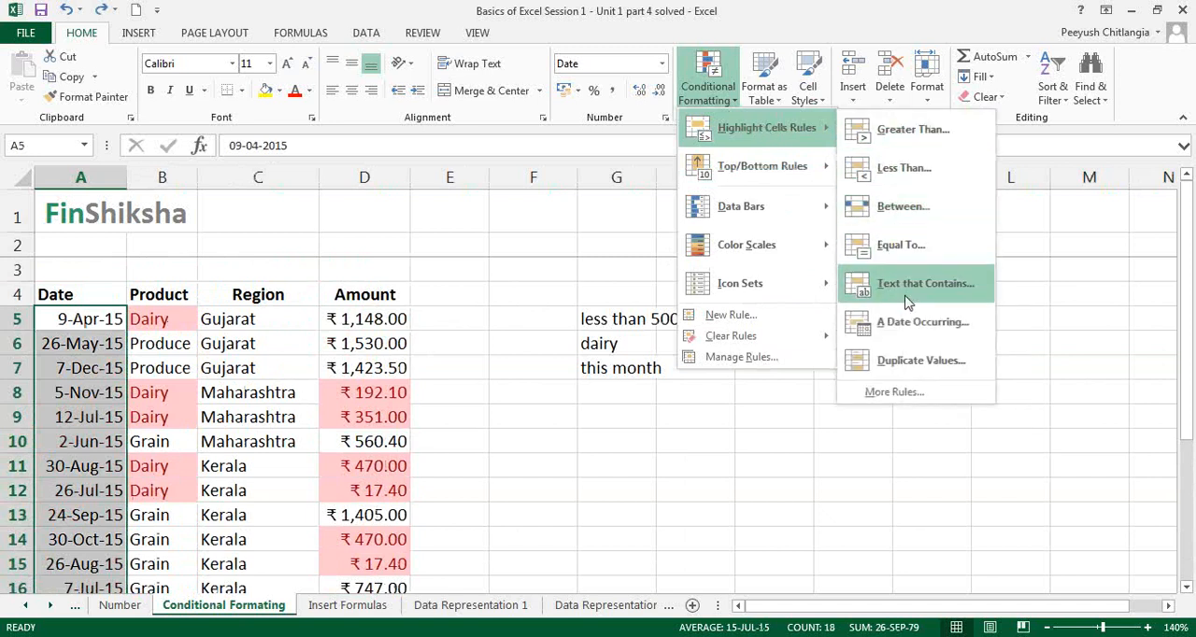
click(917, 326)
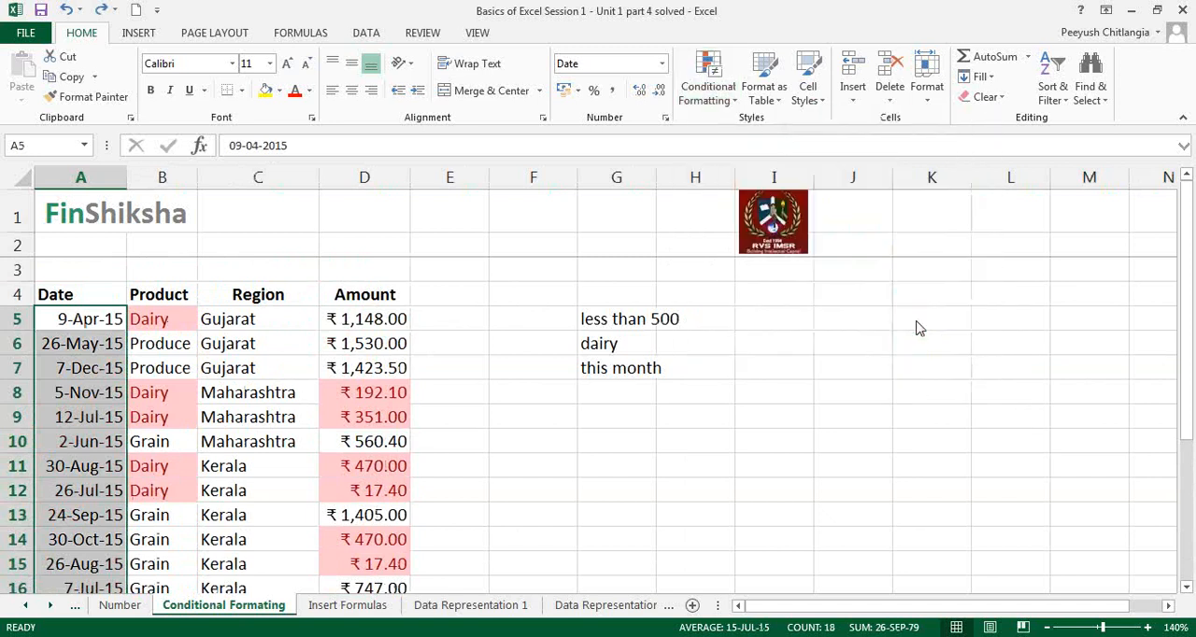
click(479, 204)
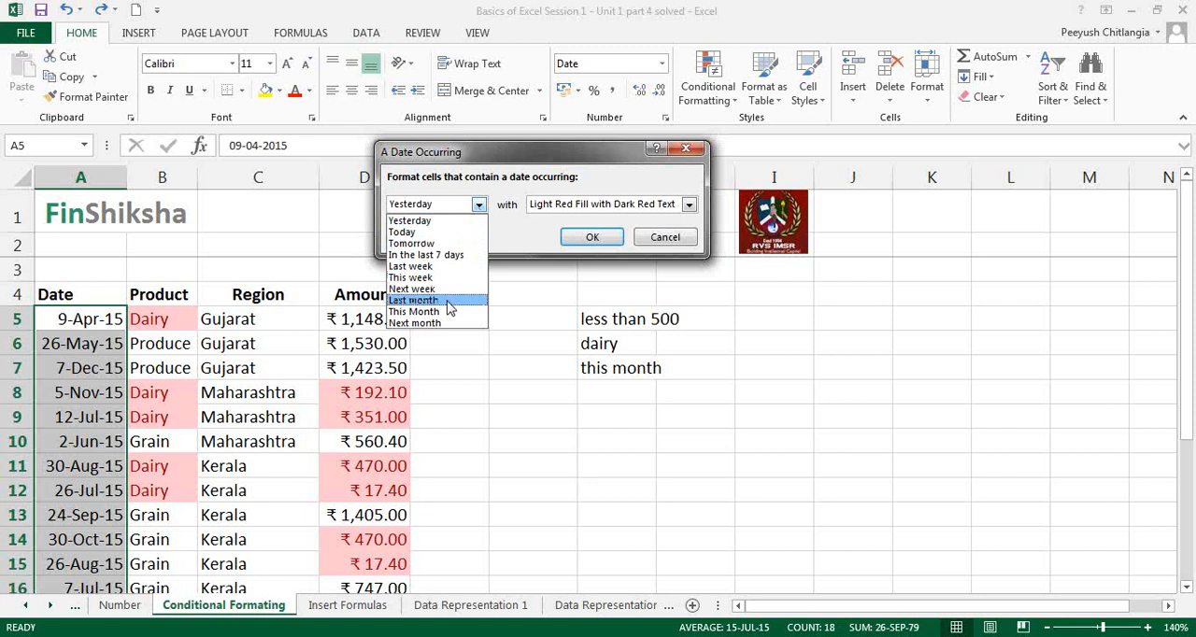
click(458, 322)
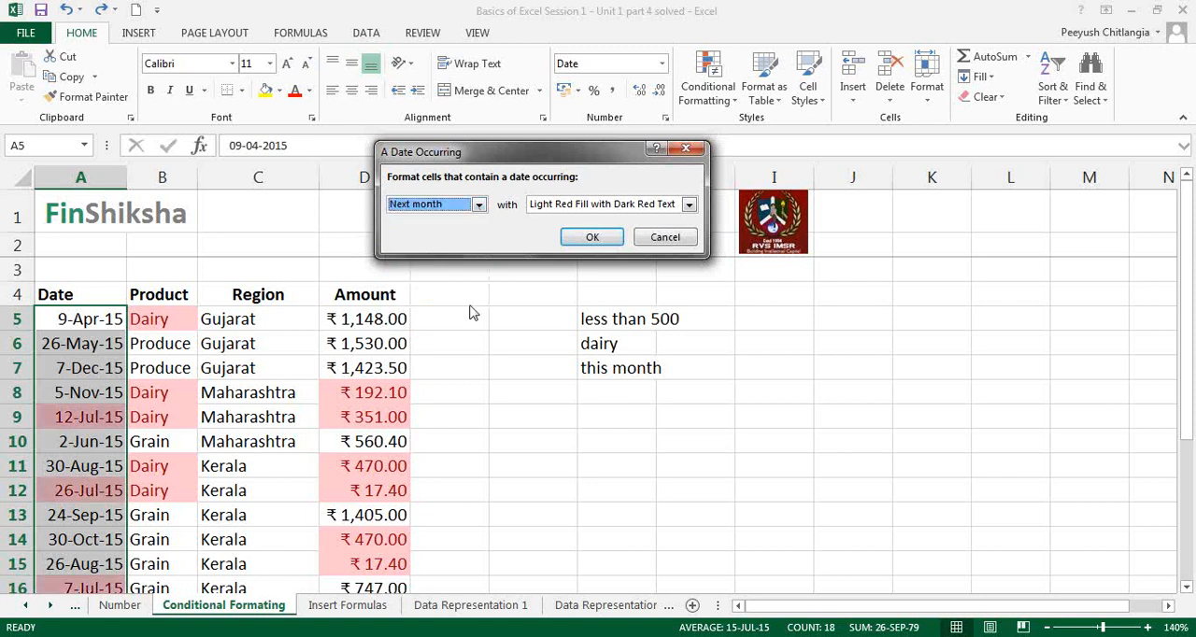
click(626, 205)
click(599, 243)
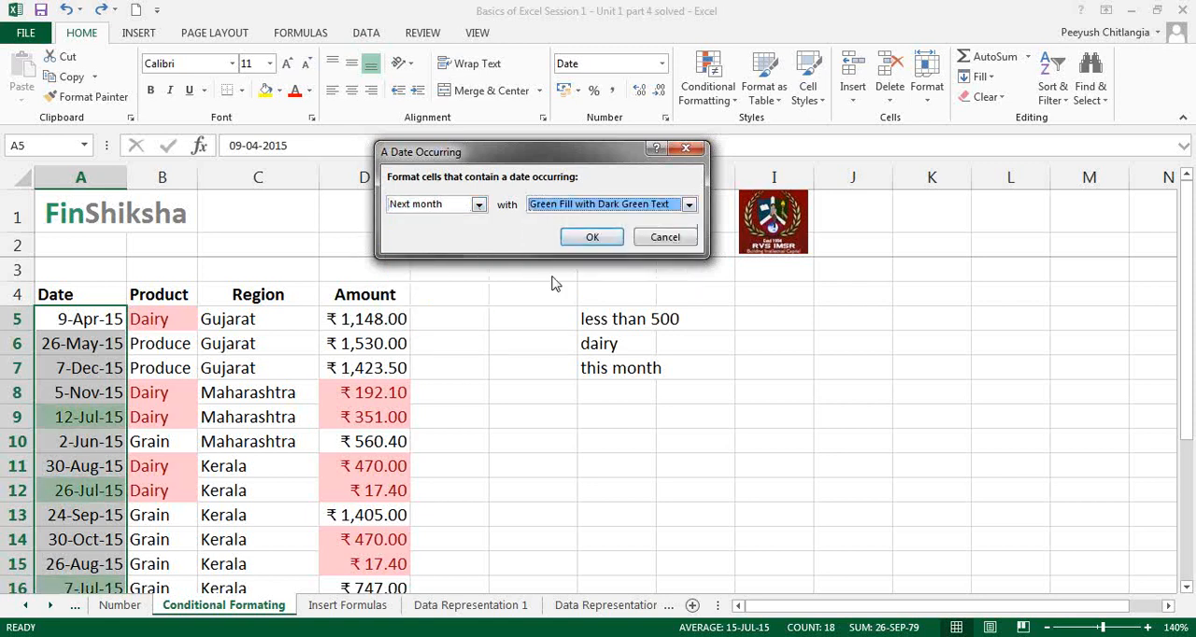
click(591, 237)
Step: Select the whole of row 9 to compare the highlight colours of its Date, Product and Amount cells
click(427, 366)
click(16, 417)
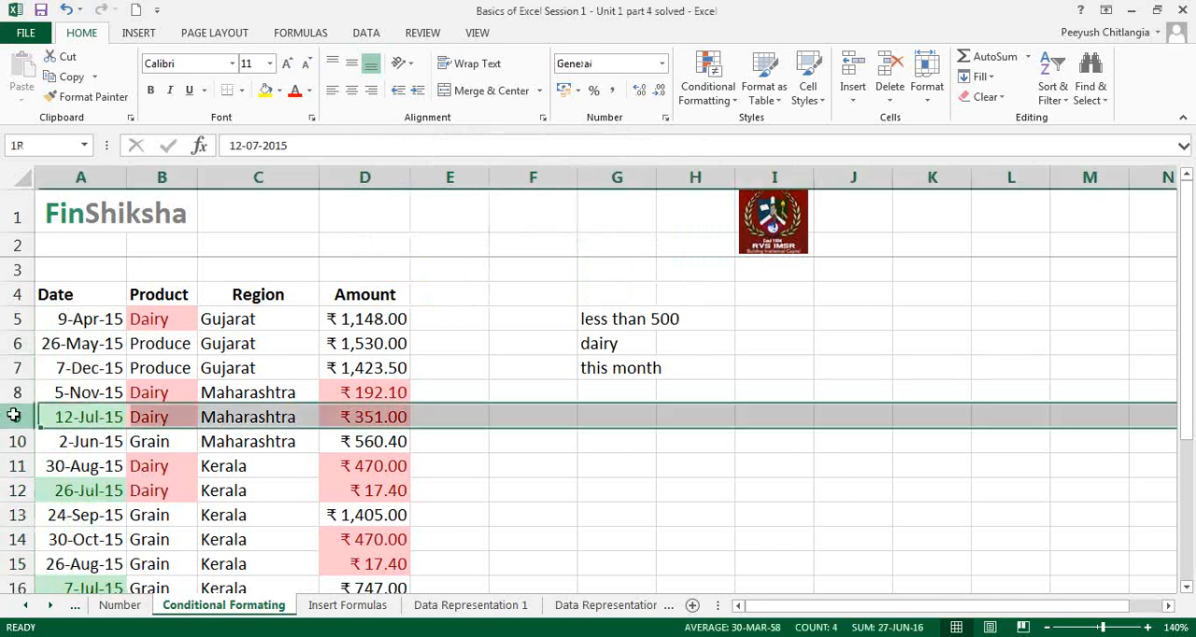
click(533, 417)
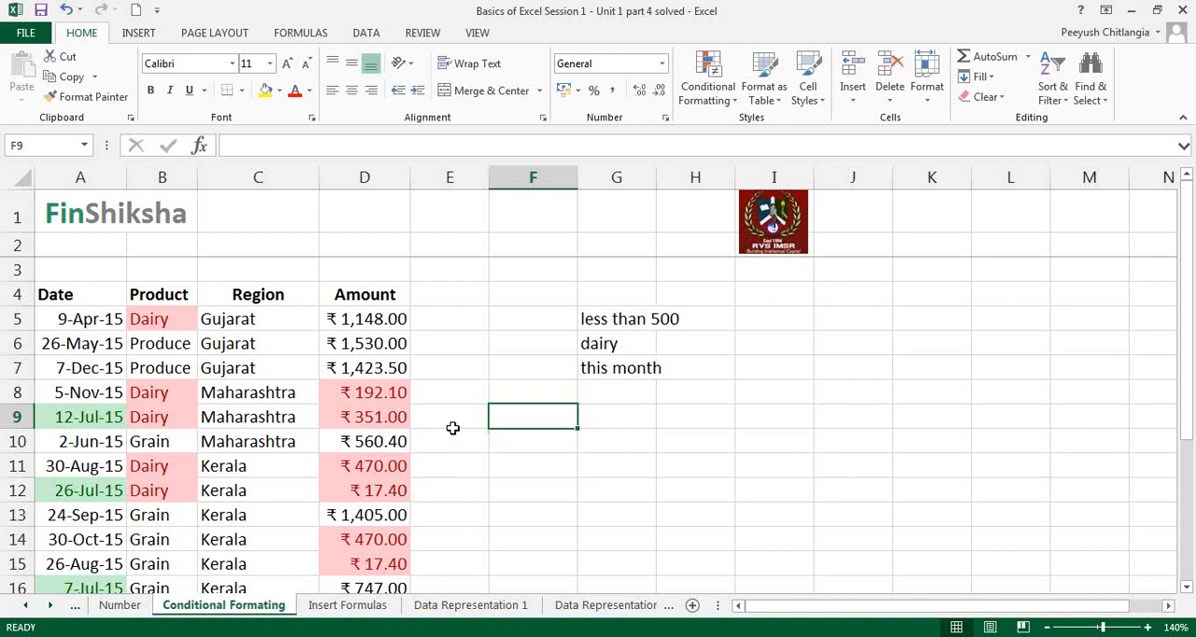
Step: Edit the conditional formatting rule on the amounts in D5:D22 to highlight values less than 1000, and apply it
drag(392, 319, 383, 540)
click(716, 101)
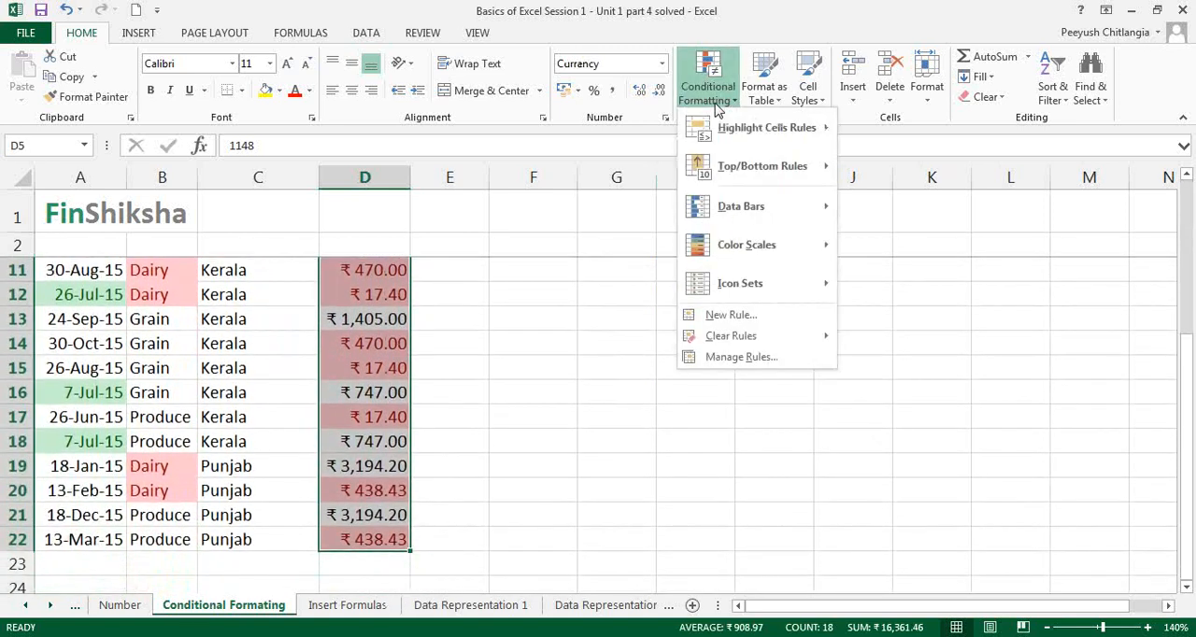
click(738, 359)
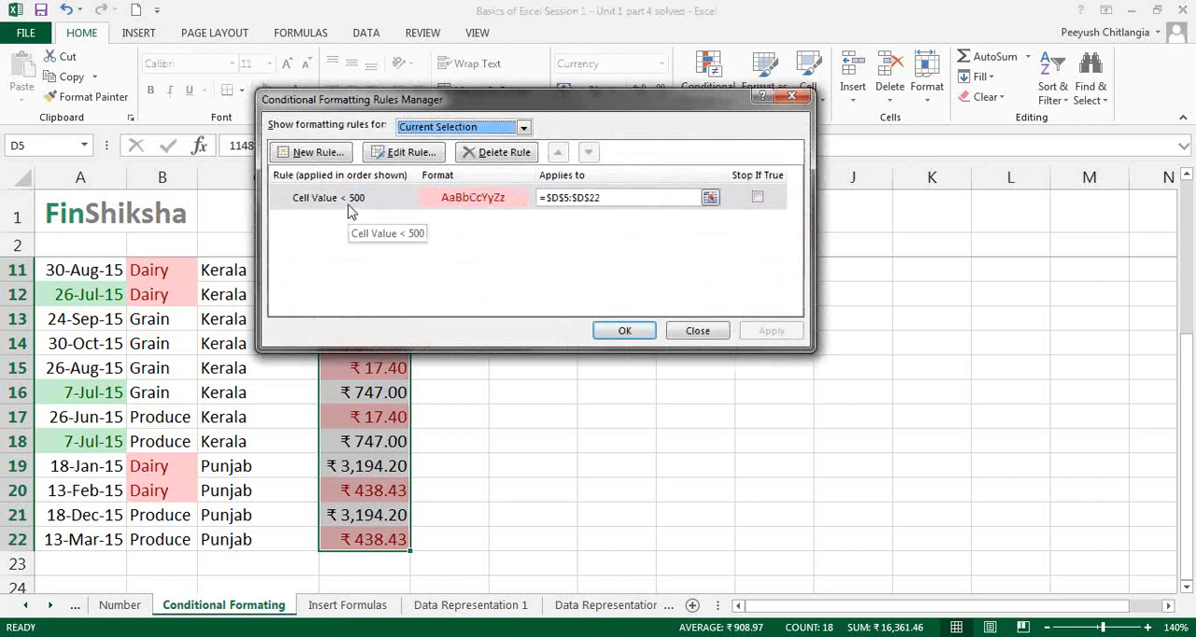
click(387, 202)
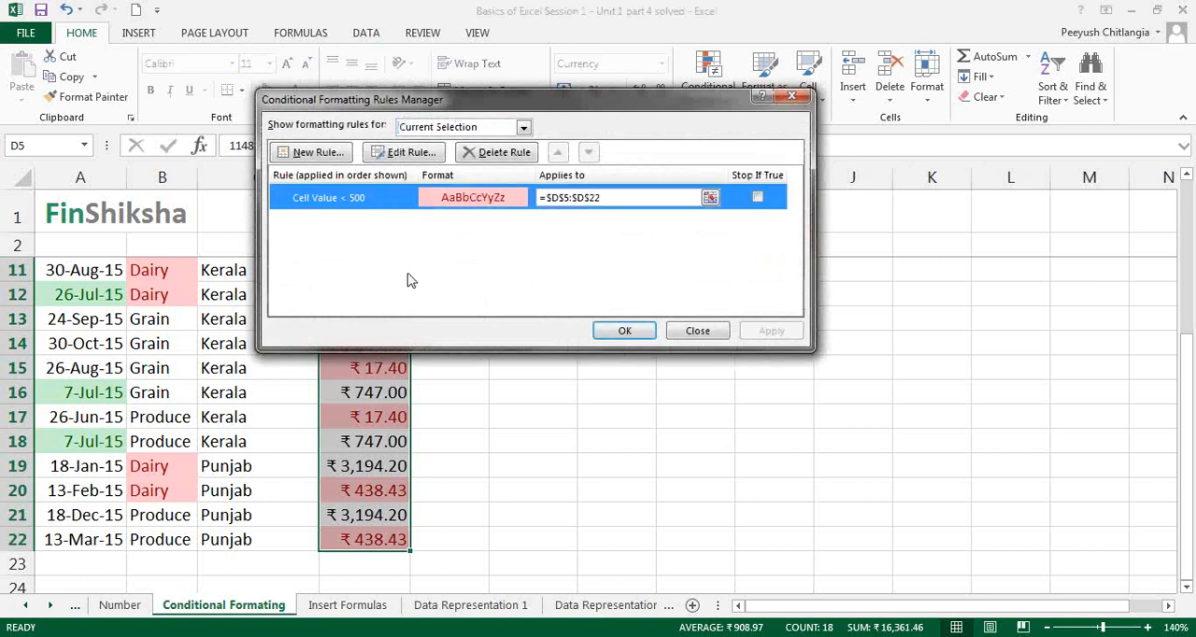
click(415, 154)
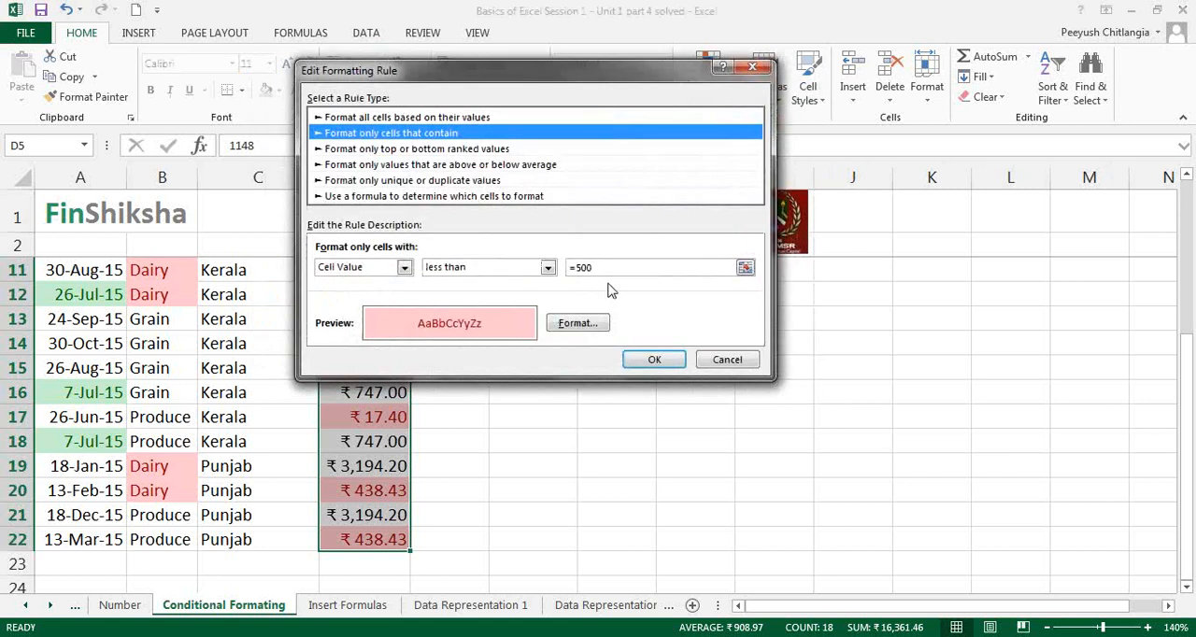
click(724, 268)
key(BackSpace)
key(BackSpace)
key(BackSpace)
text(1000)
key(BackSpace)
key(BackSpace)
key(BackSpace)
text(000)
key(Return)
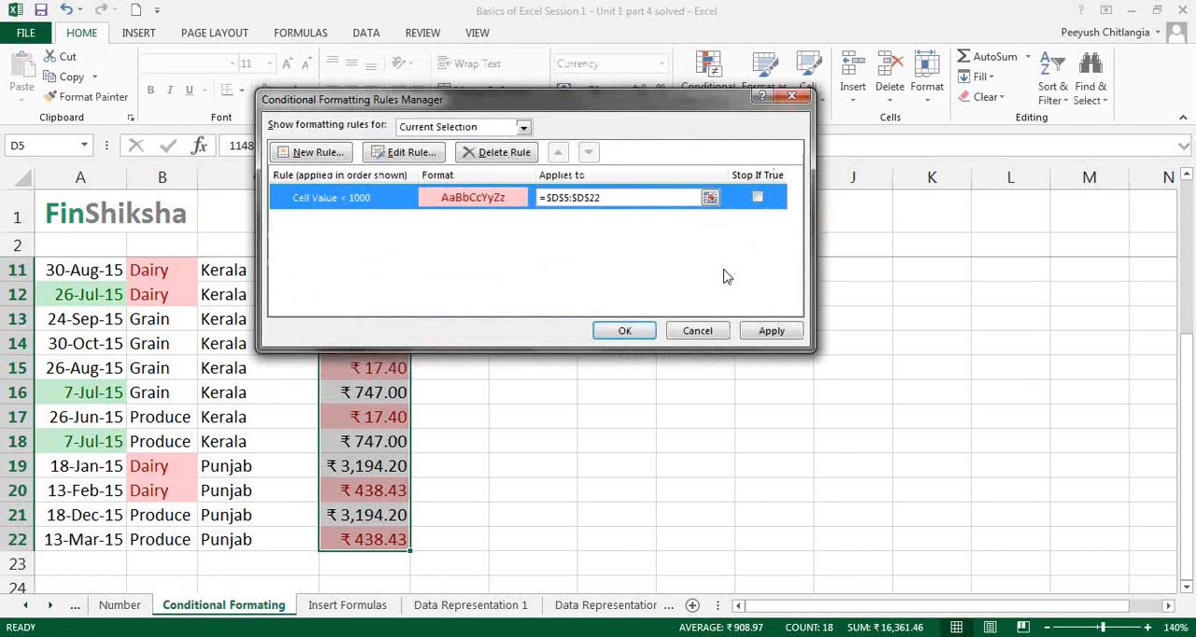
click(772, 333)
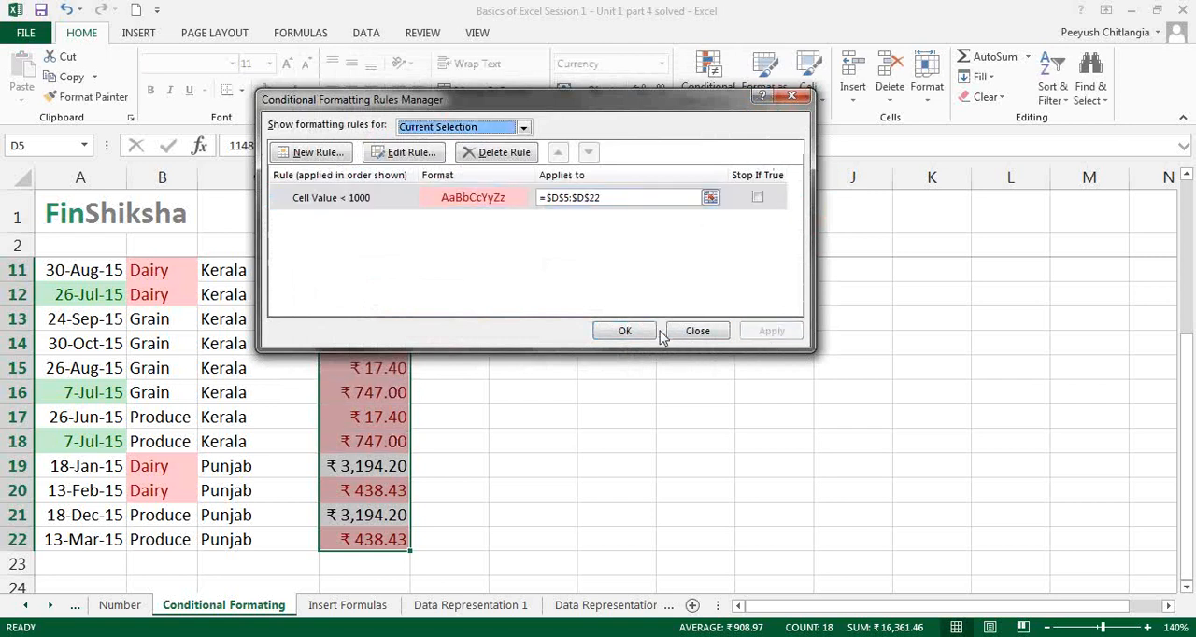
click(625, 331)
click(515, 411)
scroll(517, 415, up, 3)
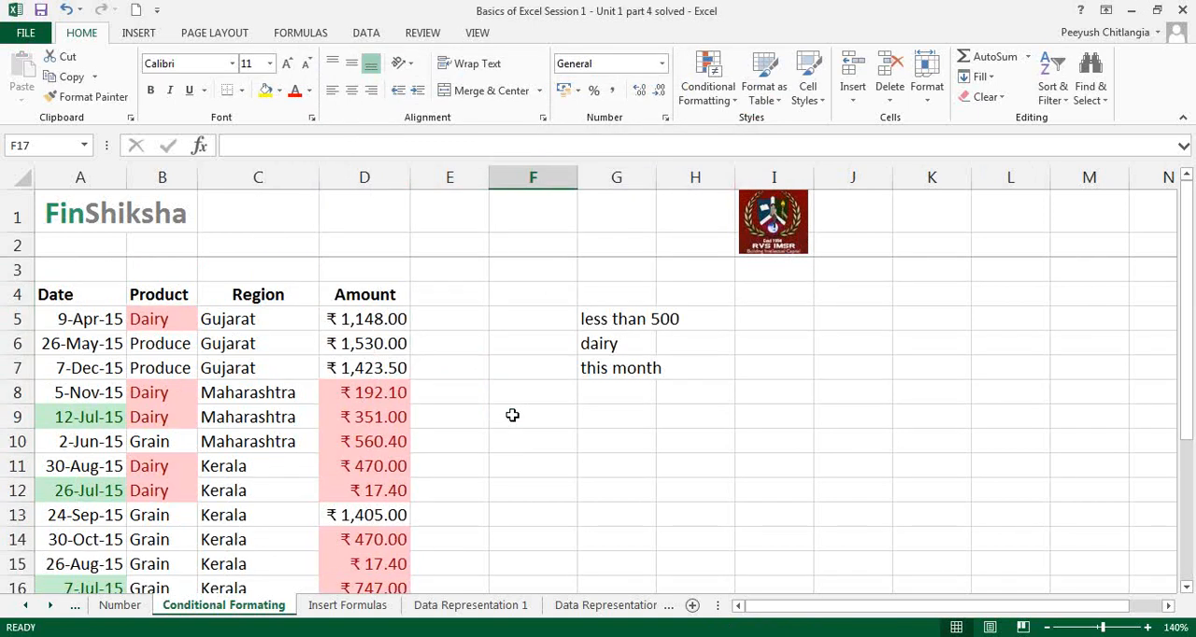
Step: Edit the conditional formatting rule on the dates in A5:A22 to highlight dates occurring last month, and apply it
click(108, 316)
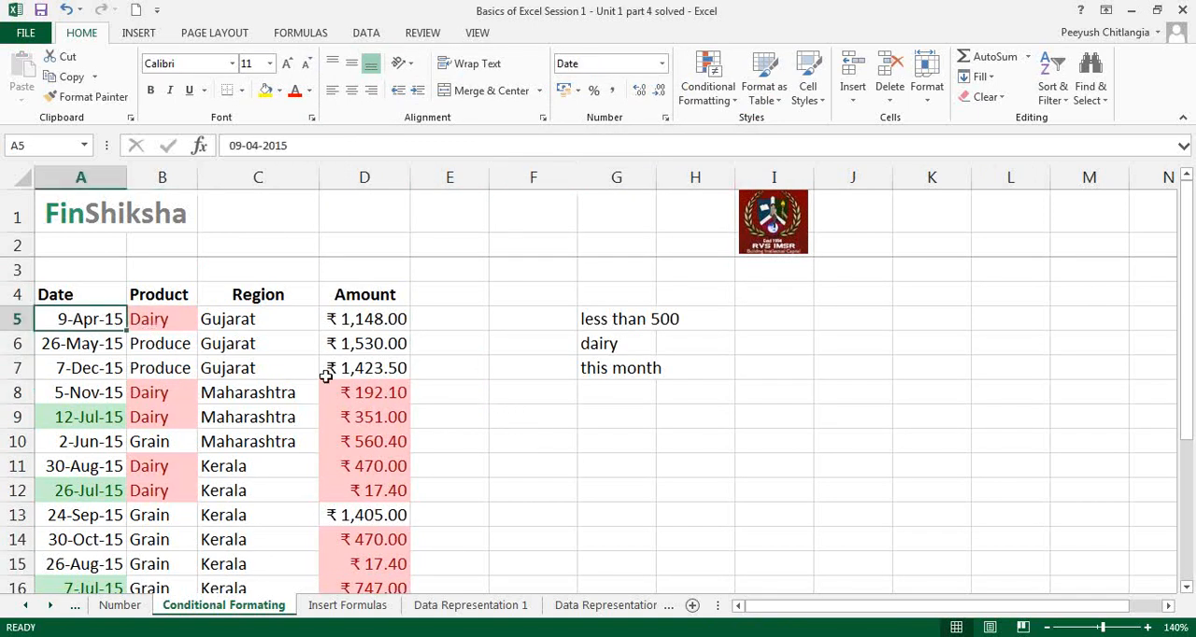
key(ctrl+shift+Down)
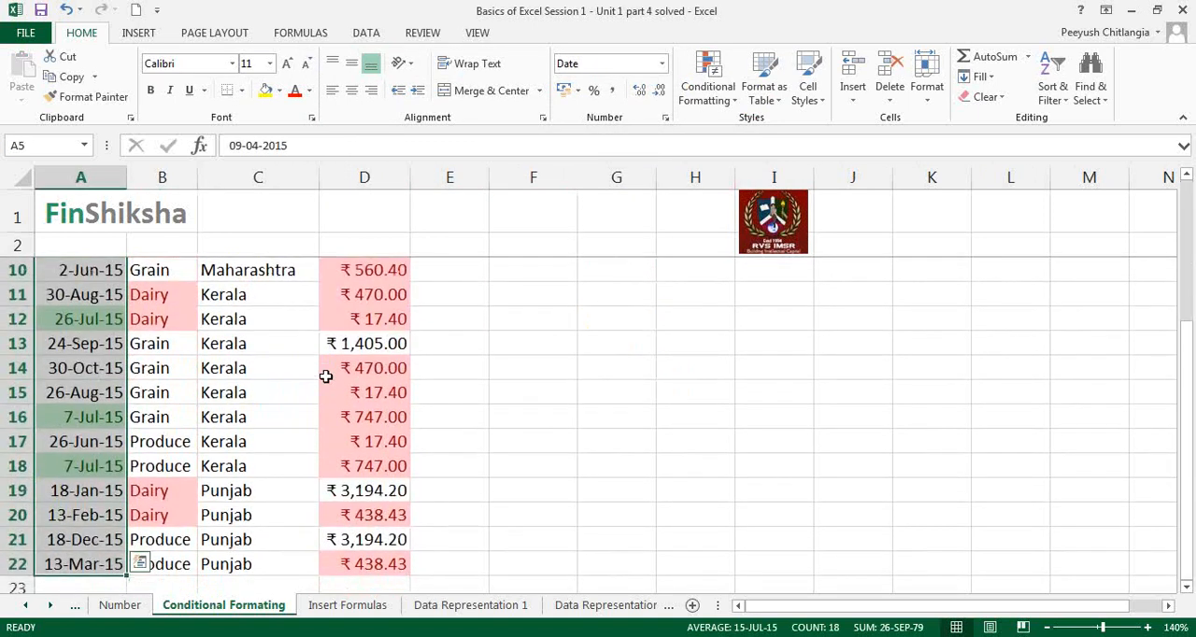
click(704, 93)
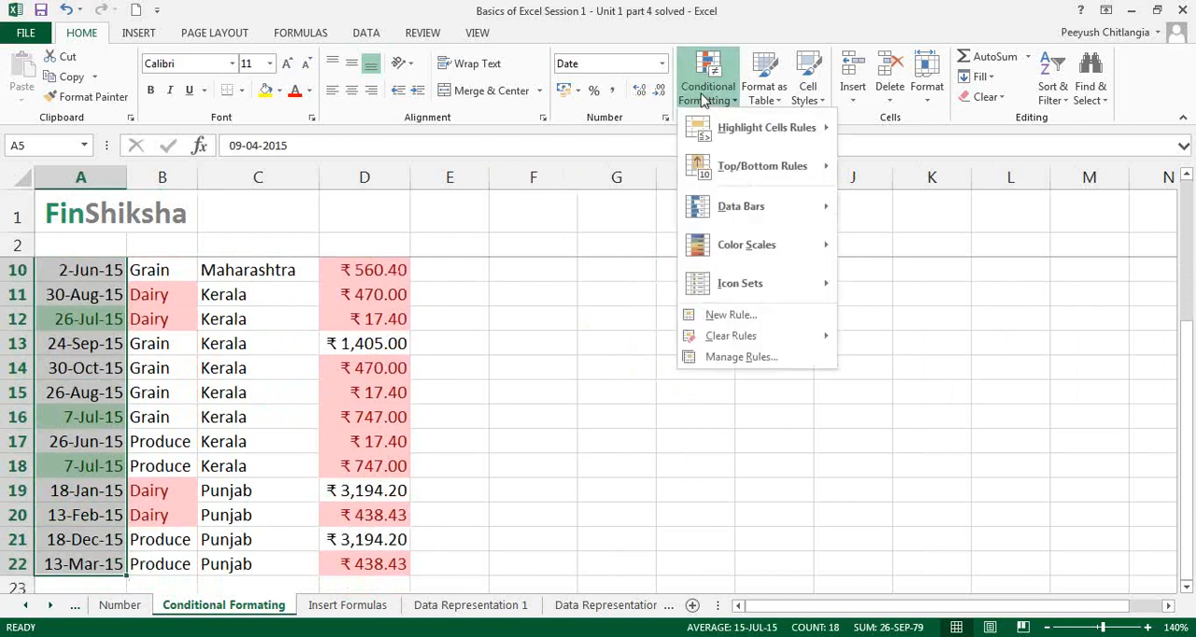
click(741, 356)
click(374, 204)
click(404, 151)
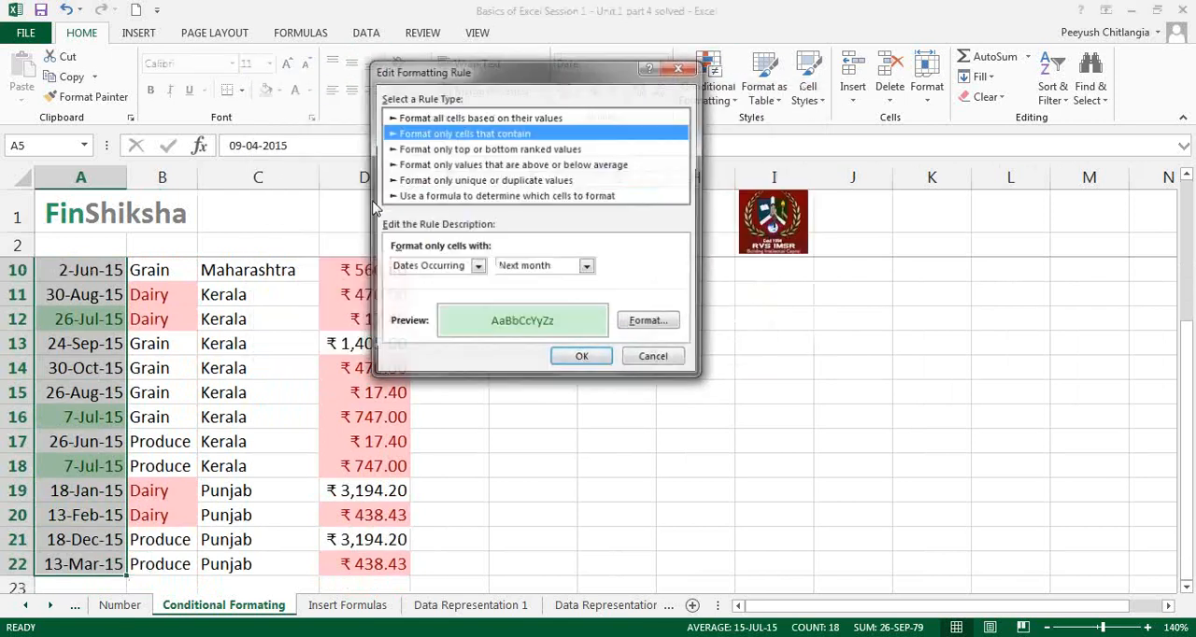
click(583, 269)
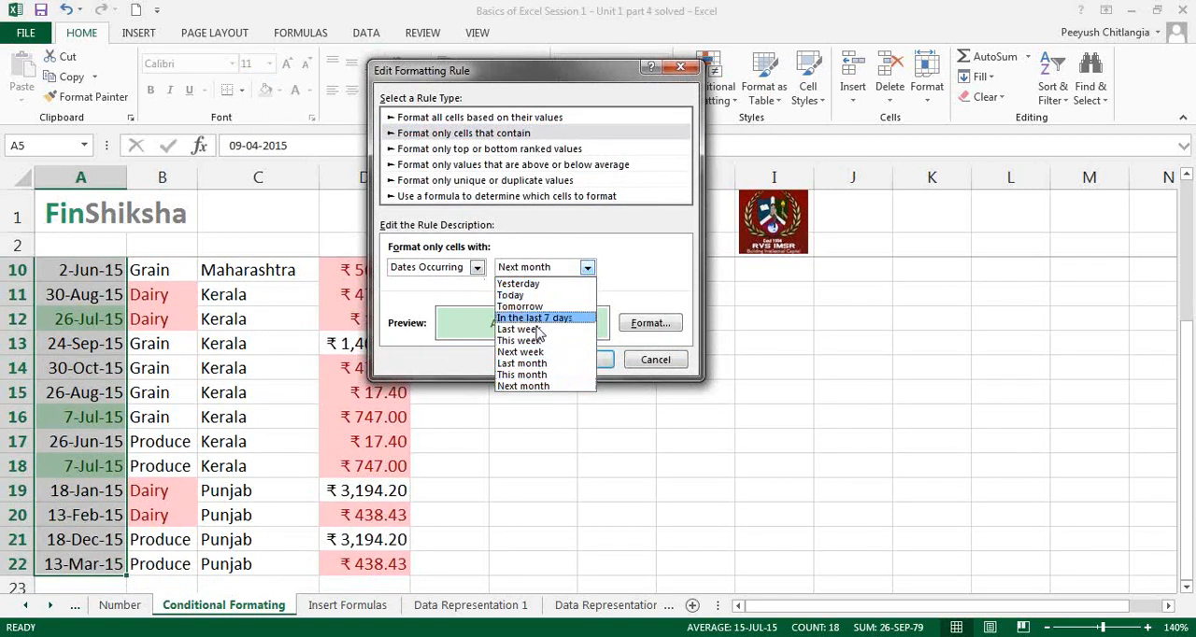
click(525, 362)
click(577, 363)
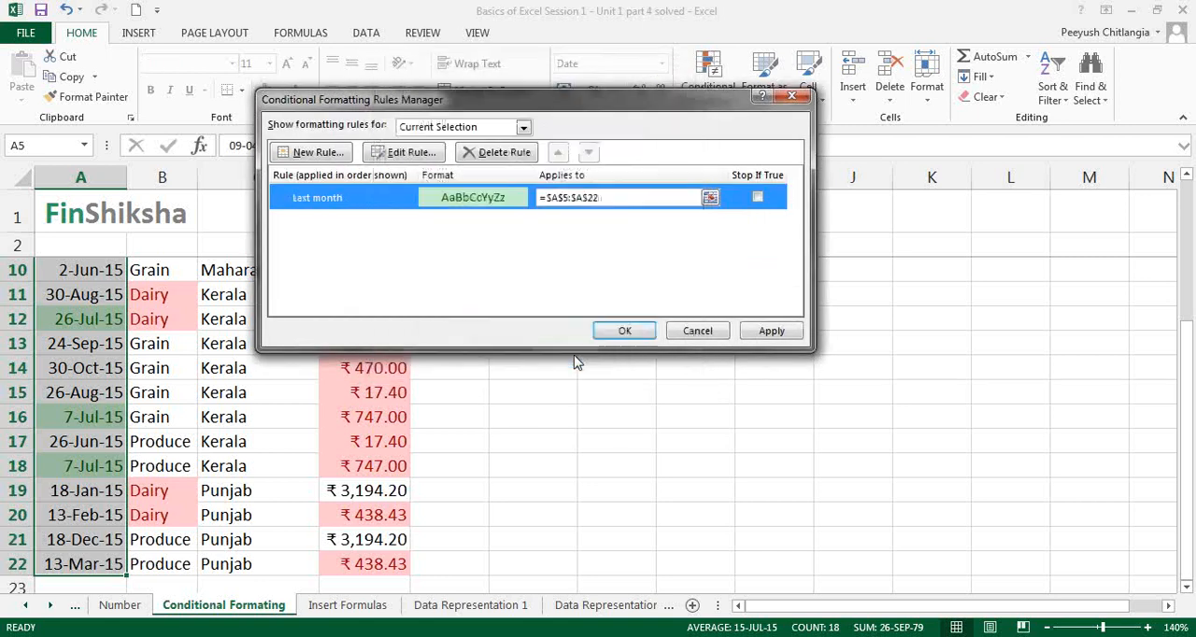
click(757, 331)
click(625, 331)
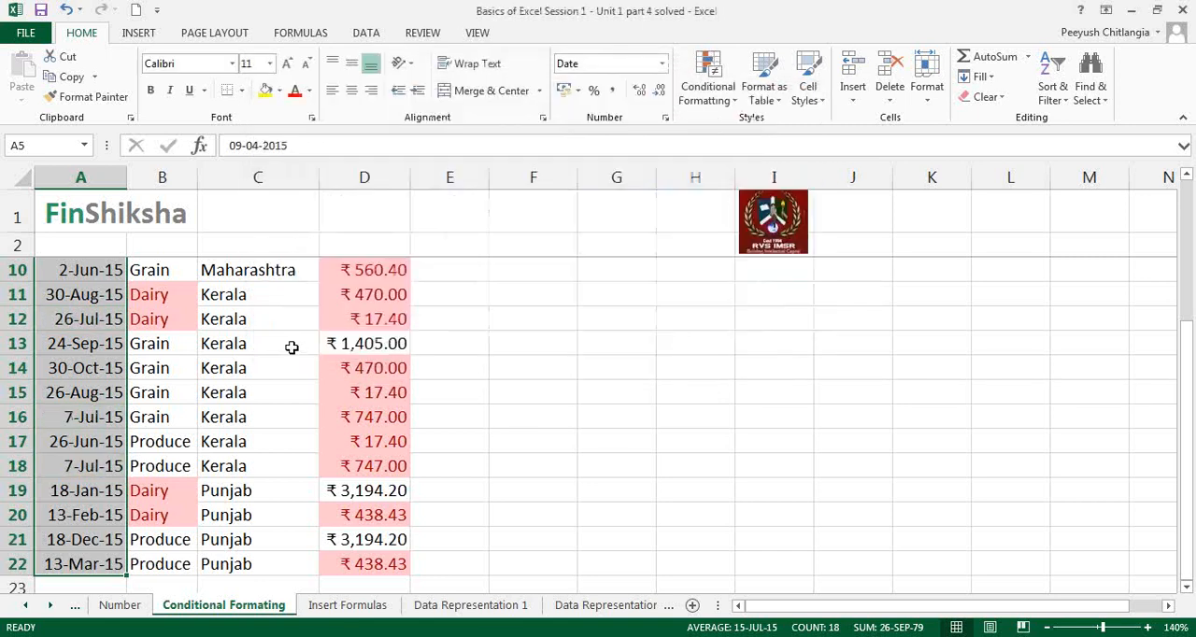
Step: Examine which date is highlighted by the last-month rule and check the amount in the same row
click(291, 346)
scroll(293, 344, up, 3)
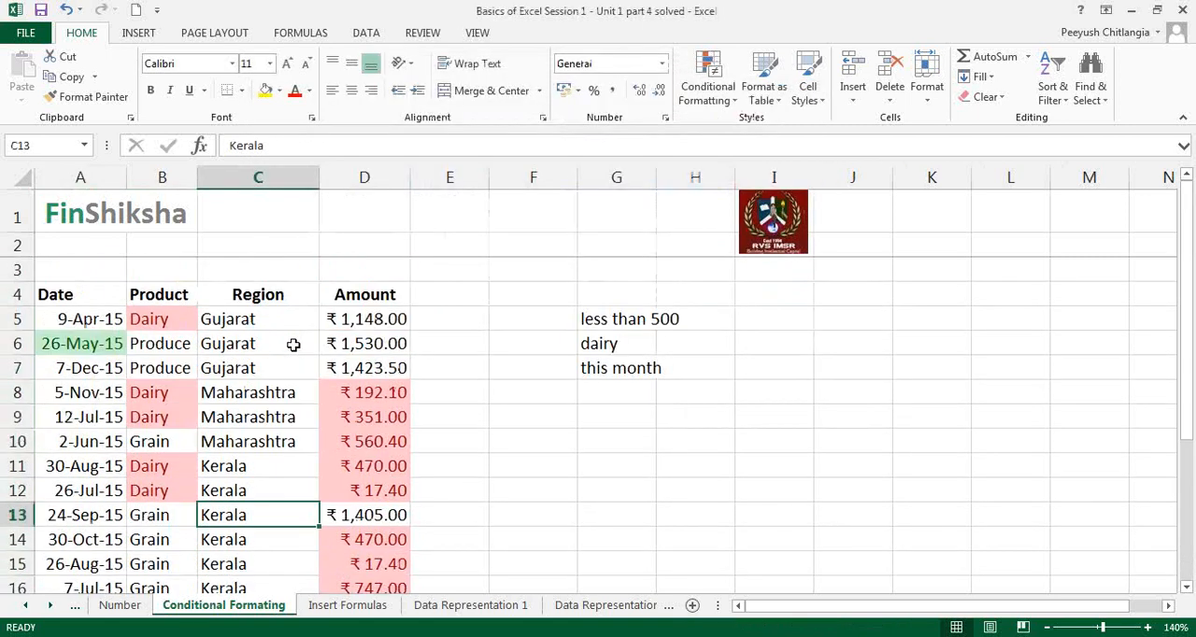
click(93, 344)
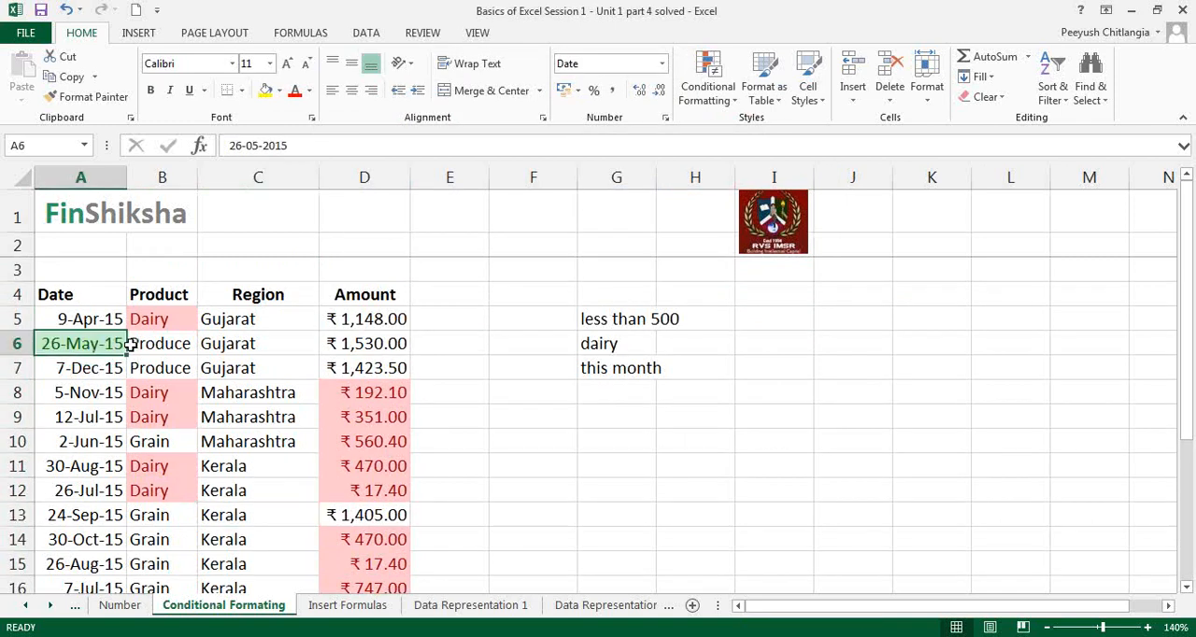
click(379, 344)
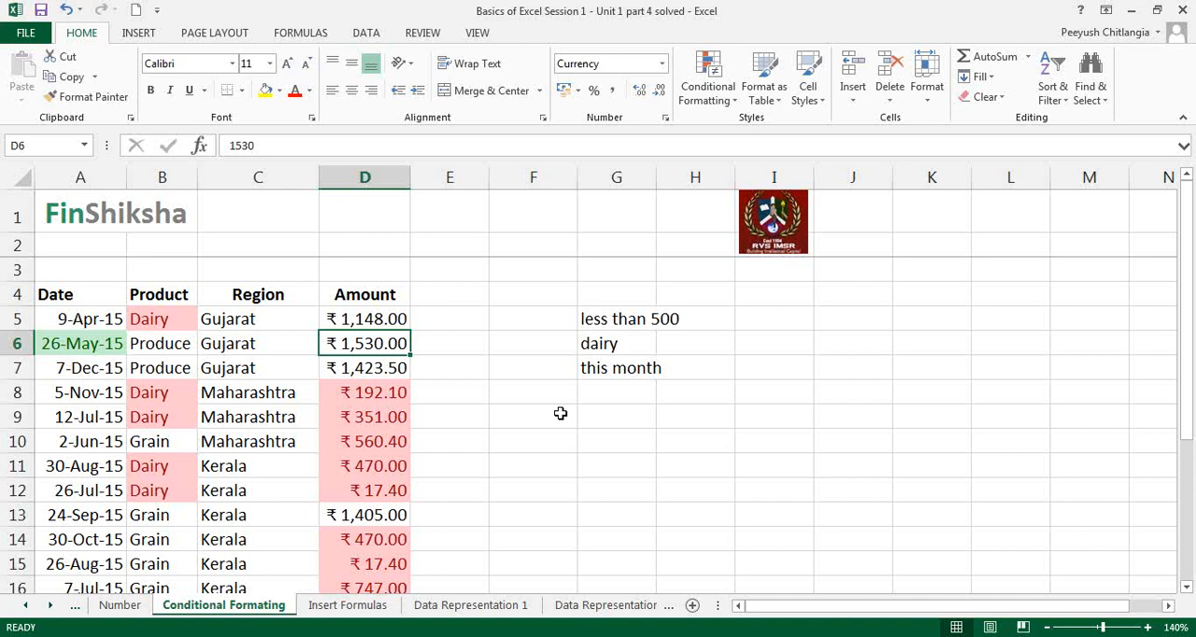
click(717, 97)
mouse_move(794, 166)
click(430, 351)
Step: Clear the conditional formatting rules from the amounts in D5:D22
click(400, 318)
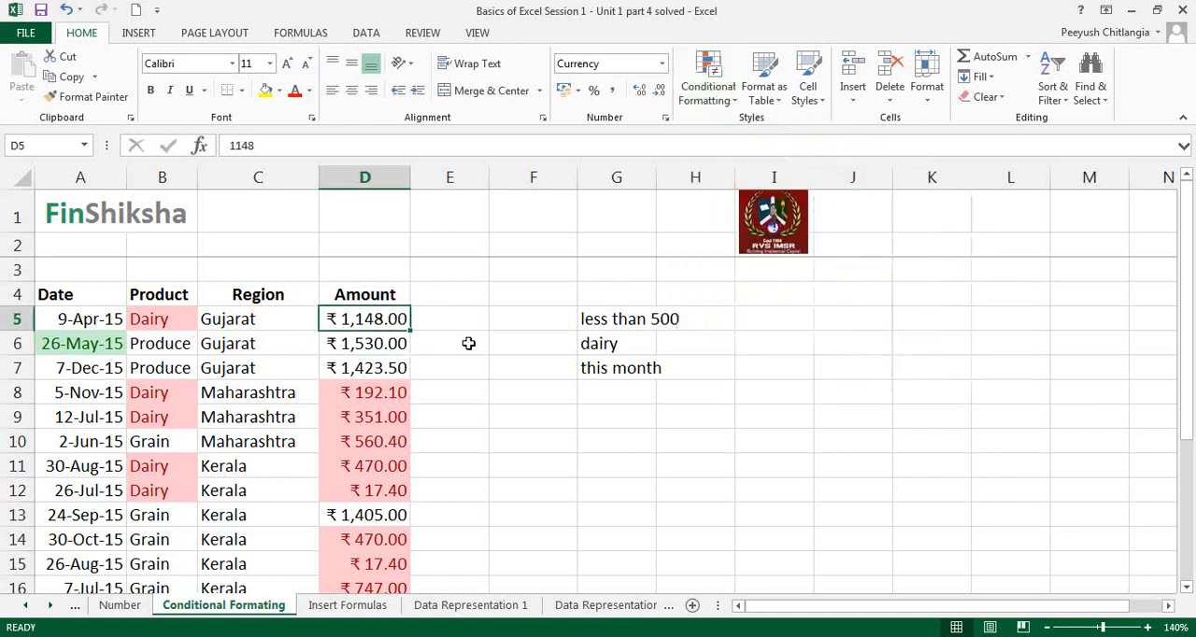
key(ctrl+shift+Down)
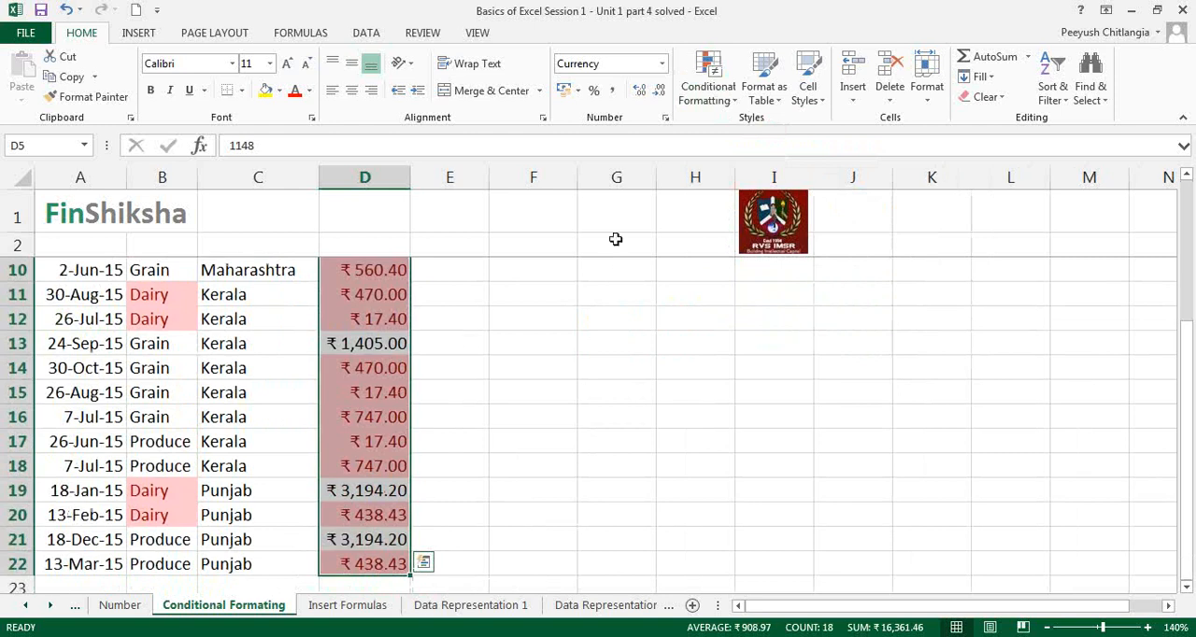
click(715, 101)
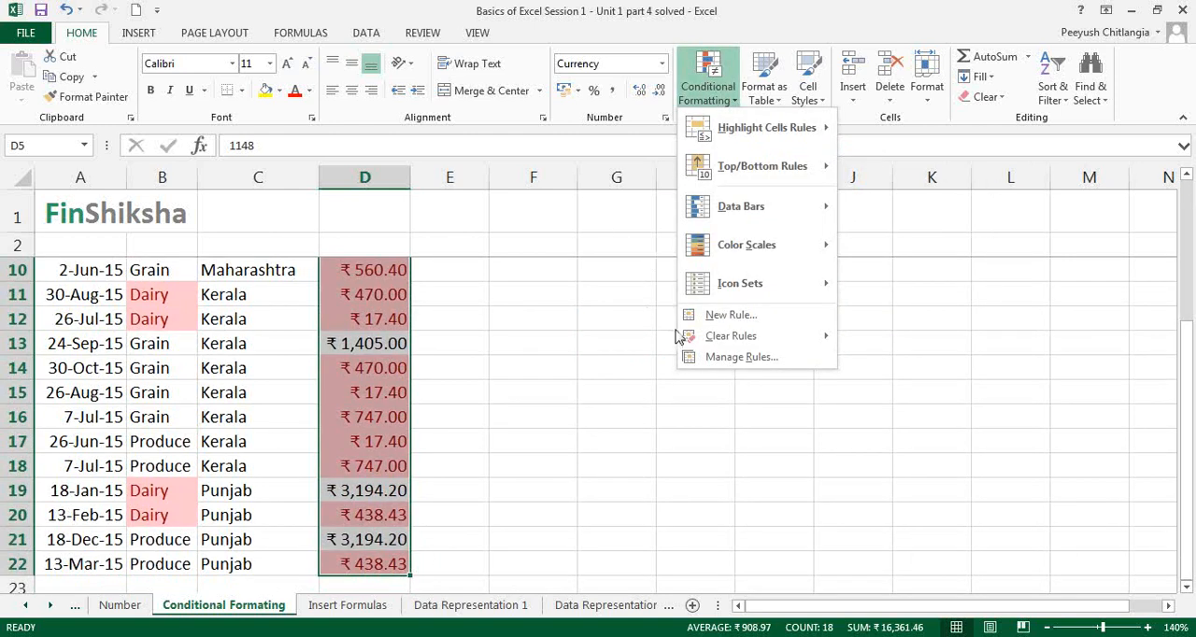
mouse_move(696, 338)
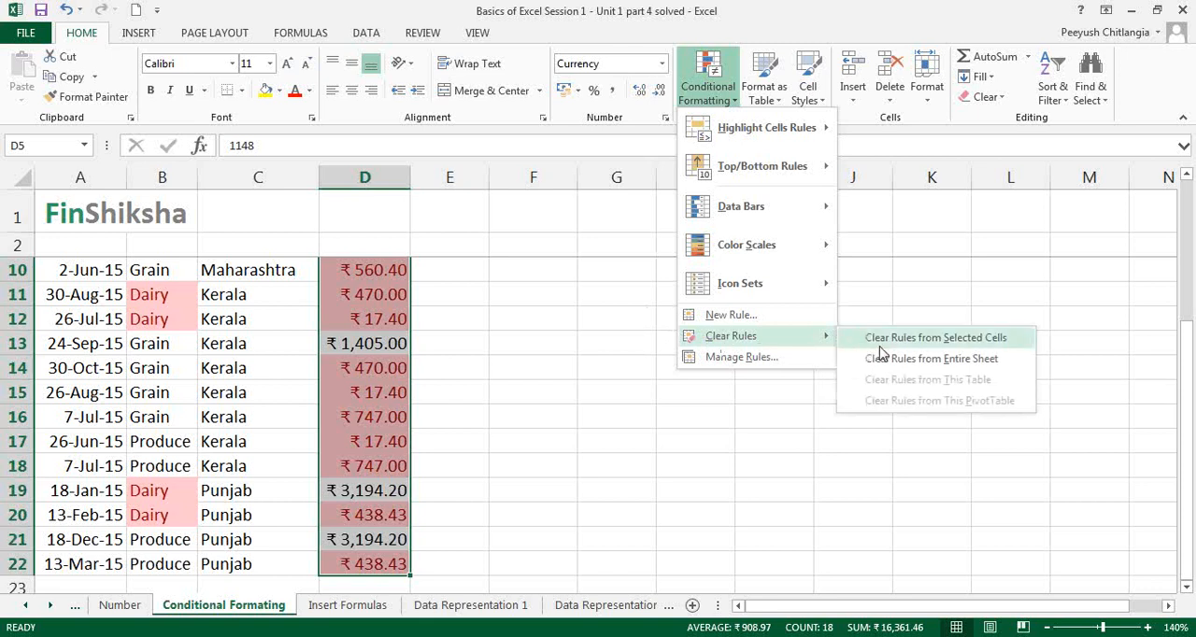
click(879, 344)
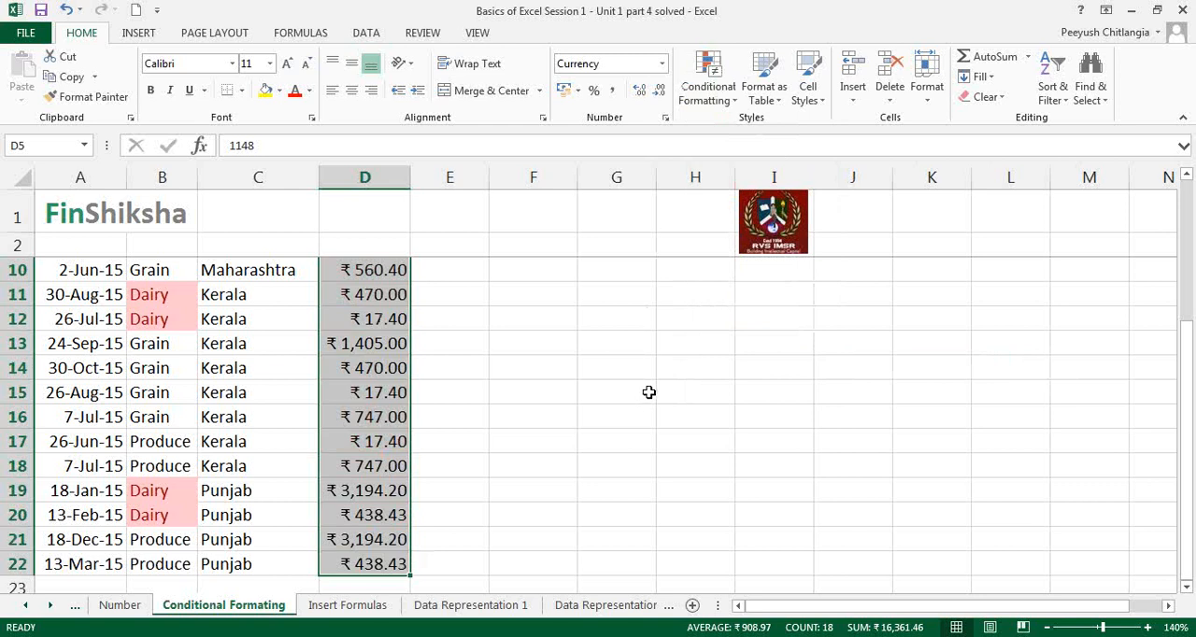
Step: Highlight the above-average amounts in D5:D22 with Green Fill with Dark Green Text
scroll(617, 399, up, 3)
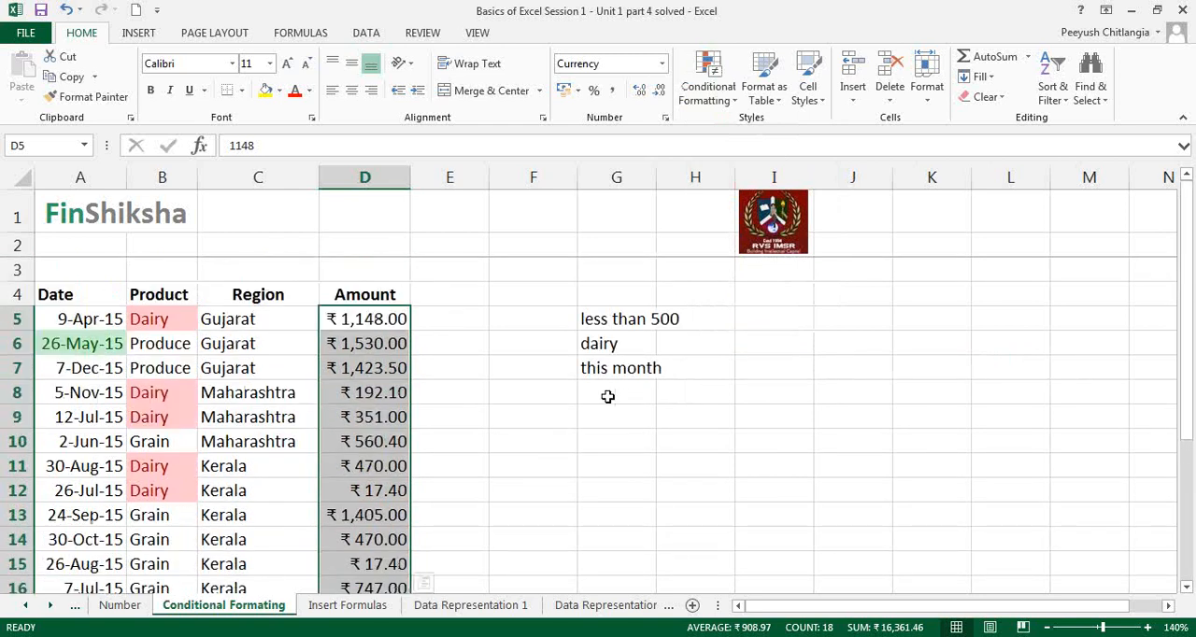
click(708, 84)
mouse_move(743, 180)
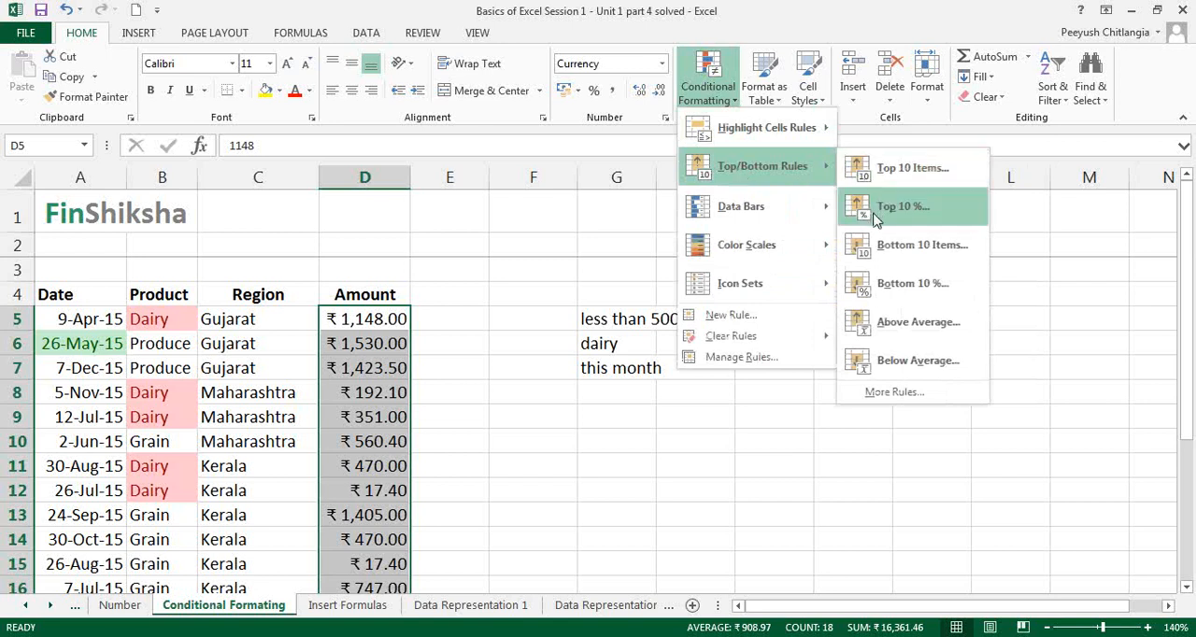
click(893, 324)
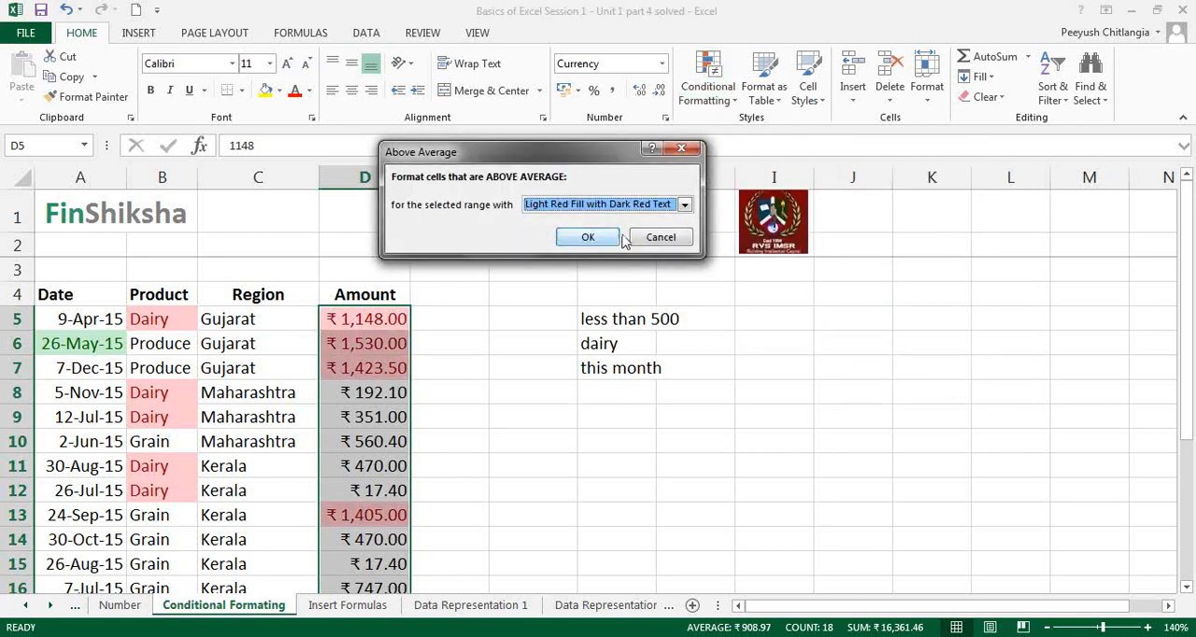
click(685, 204)
click(594, 243)
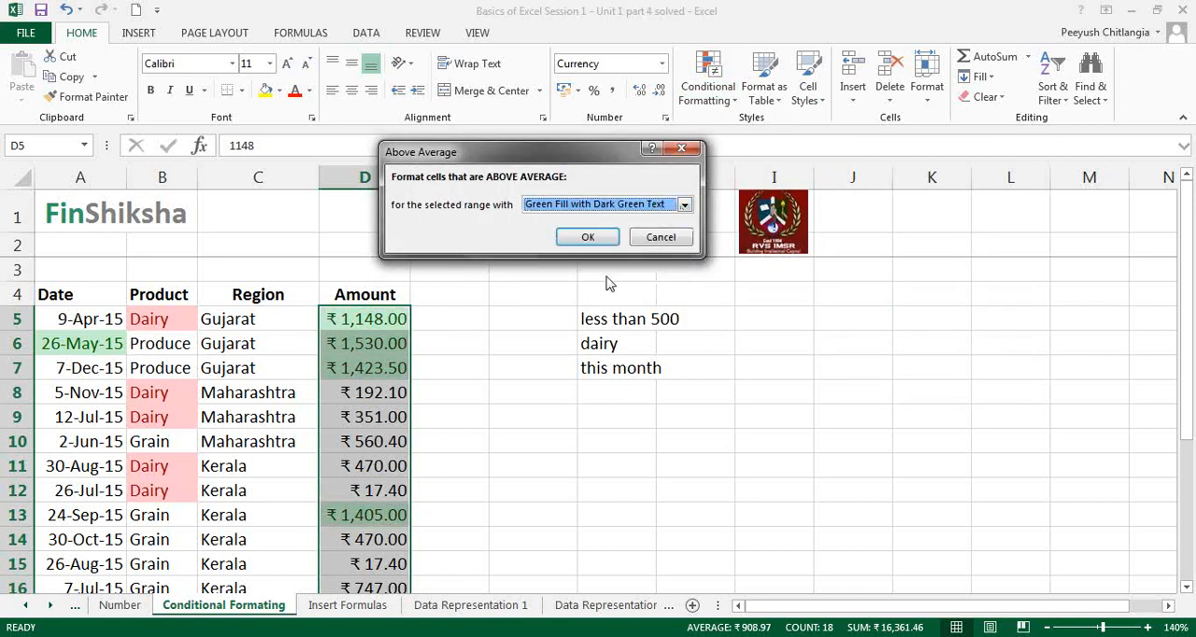
click(588, 240)
Step: Examine which amounts throughout the data set are highlighted as above average
click(546, 368)
scroll(548, 371, down, 2)
scroll(546, 408, down, 2)
scroll(546, 408, up, 4)
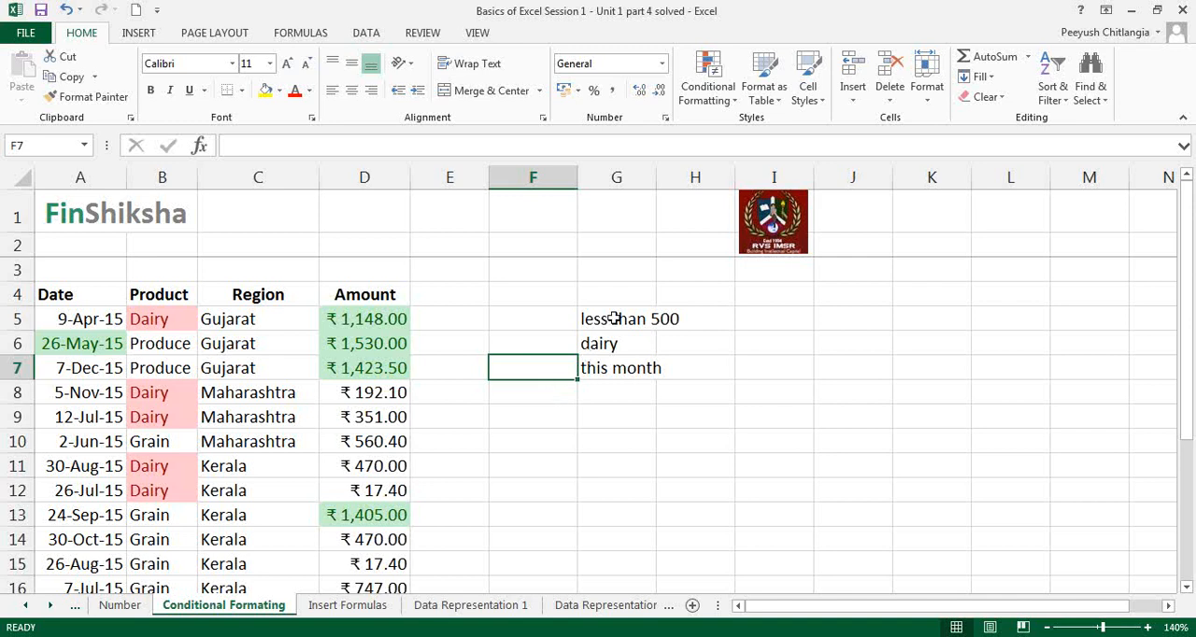
Step: Open the conditional formatting options
click(718, 104)
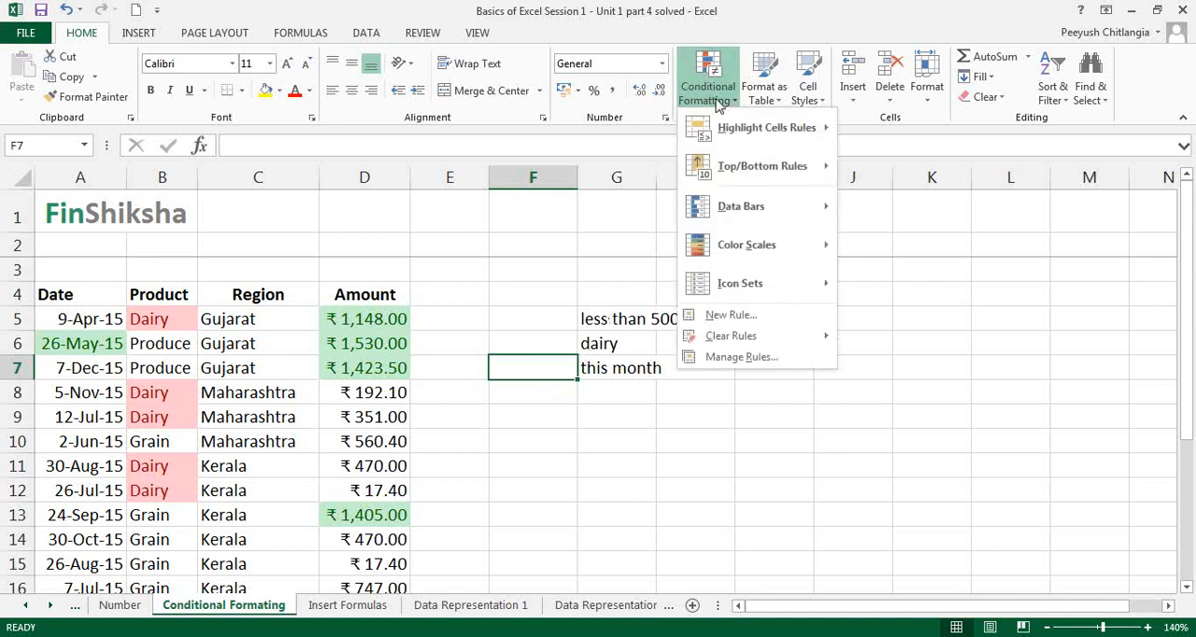